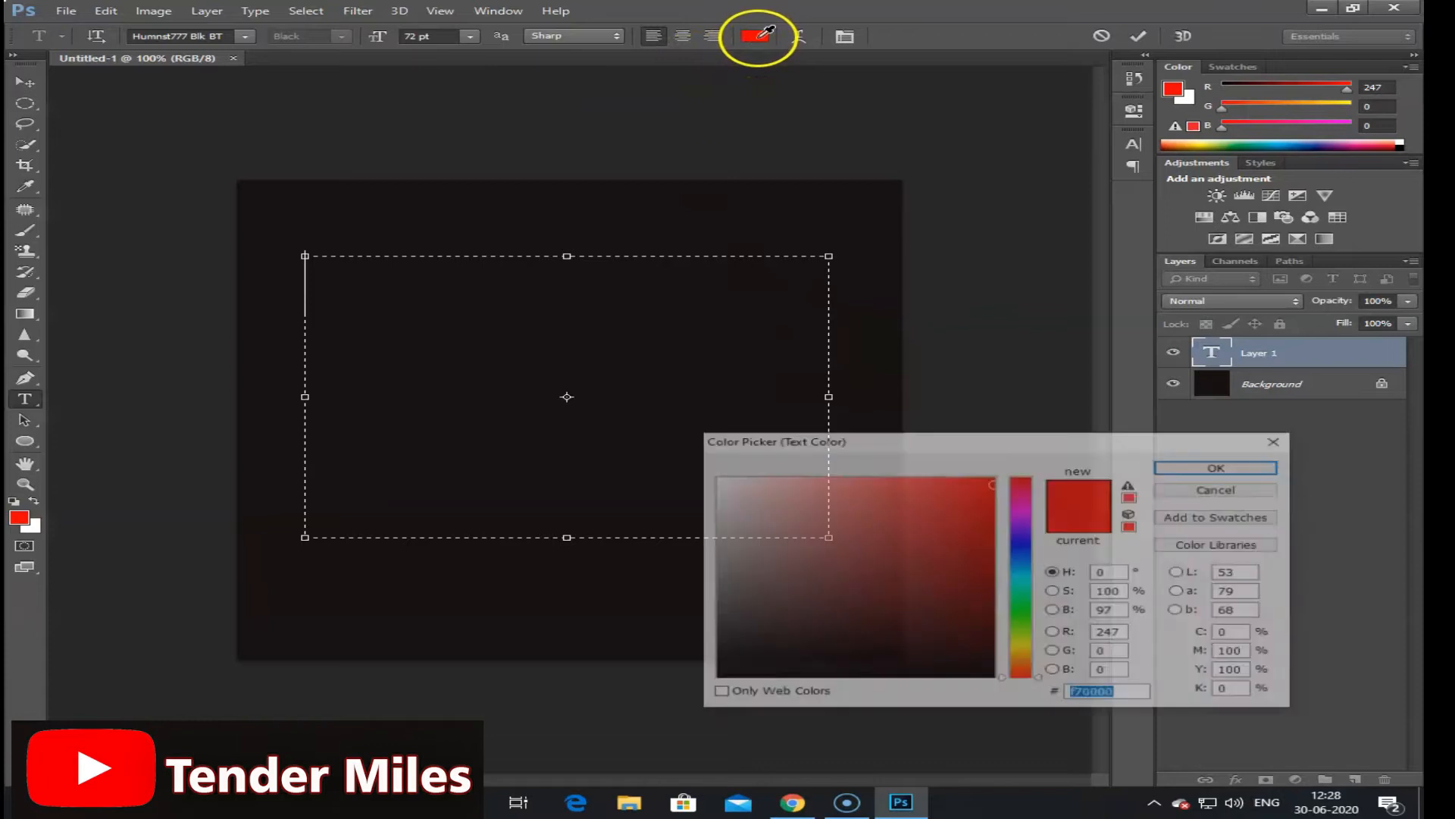
Step: Set the text colour to near-white (f1e8e8) and enter "3D TEXT" in the text box
click(724, 490)
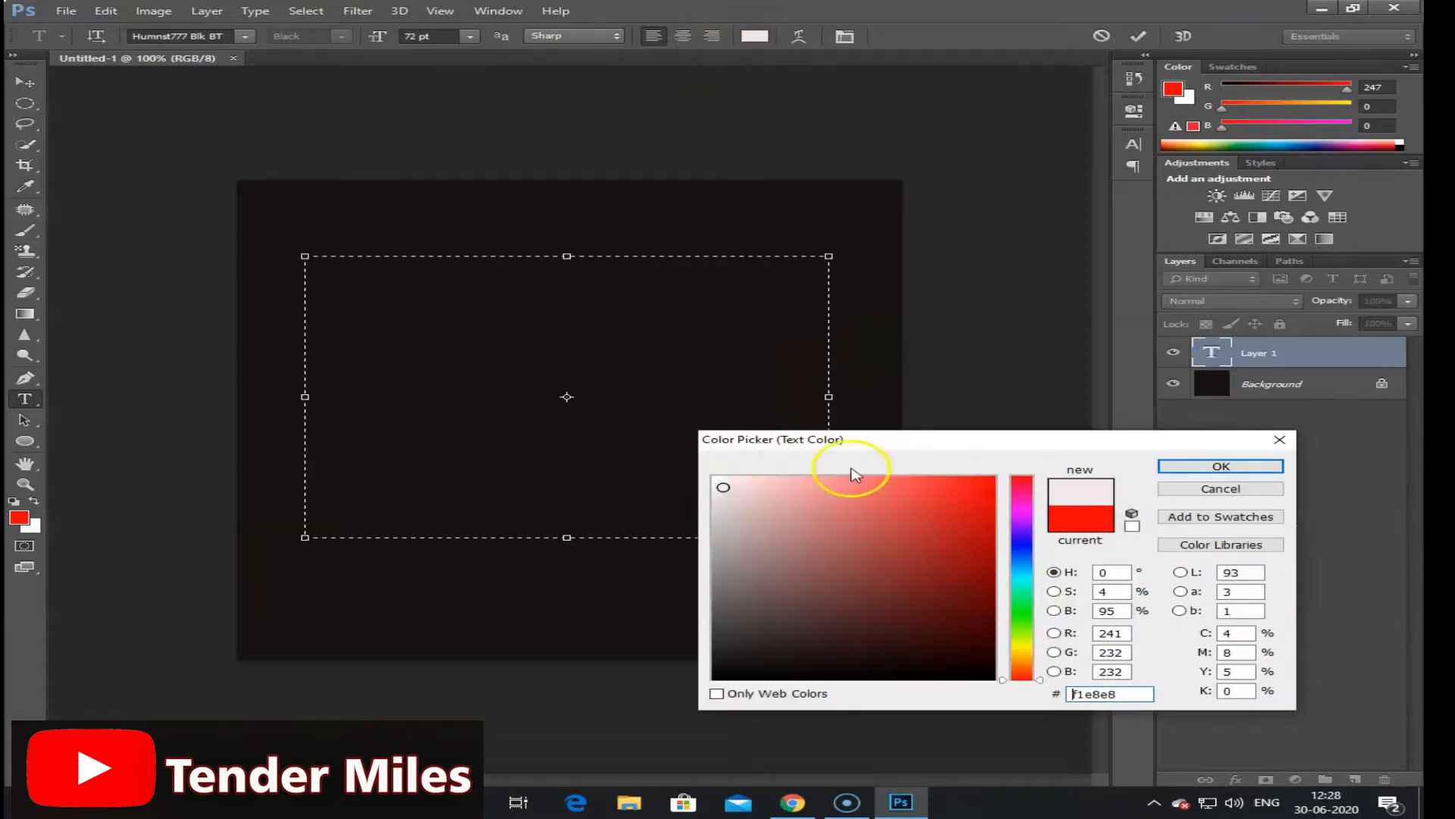
click(1254, 466)
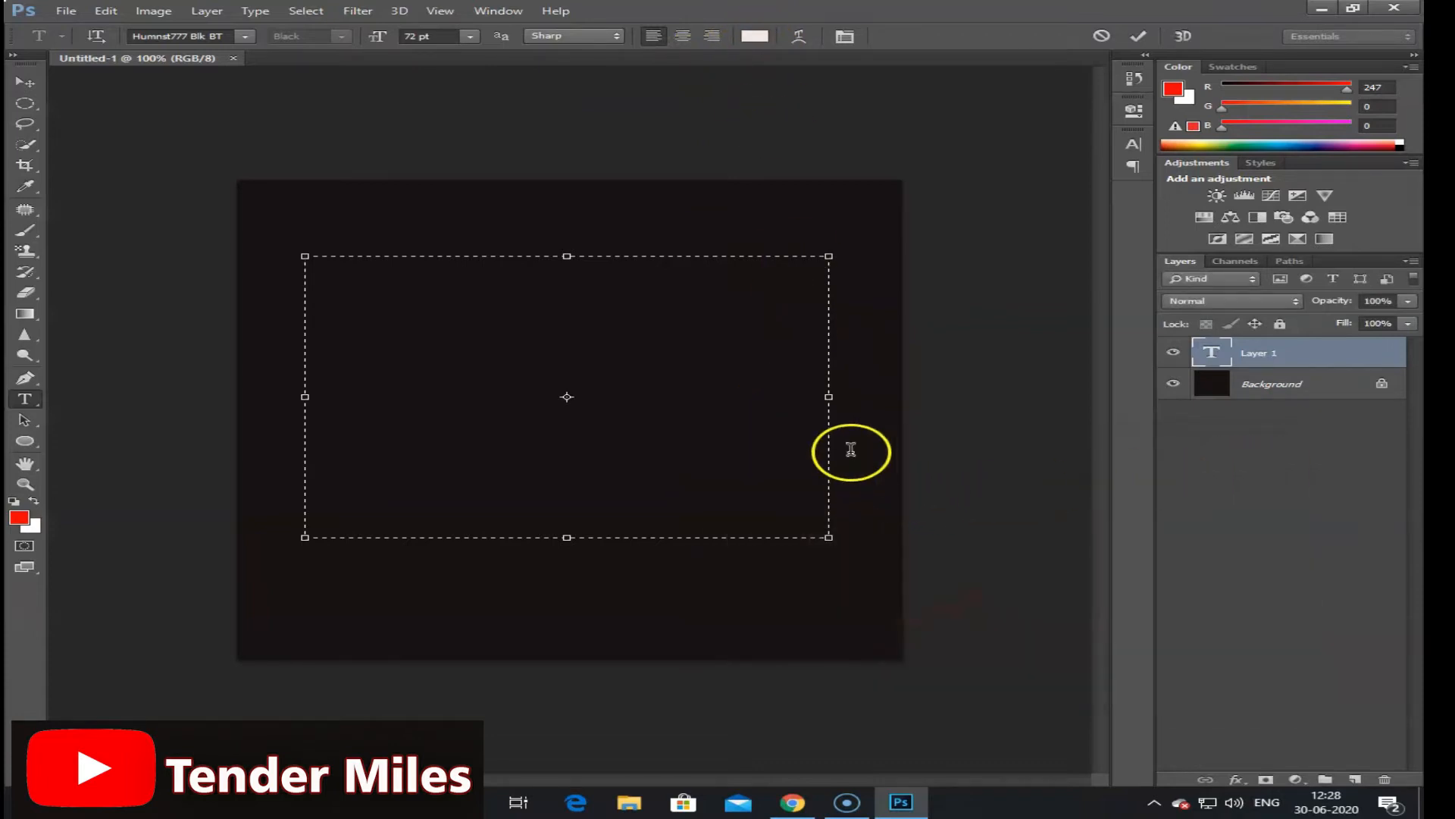
text(3)
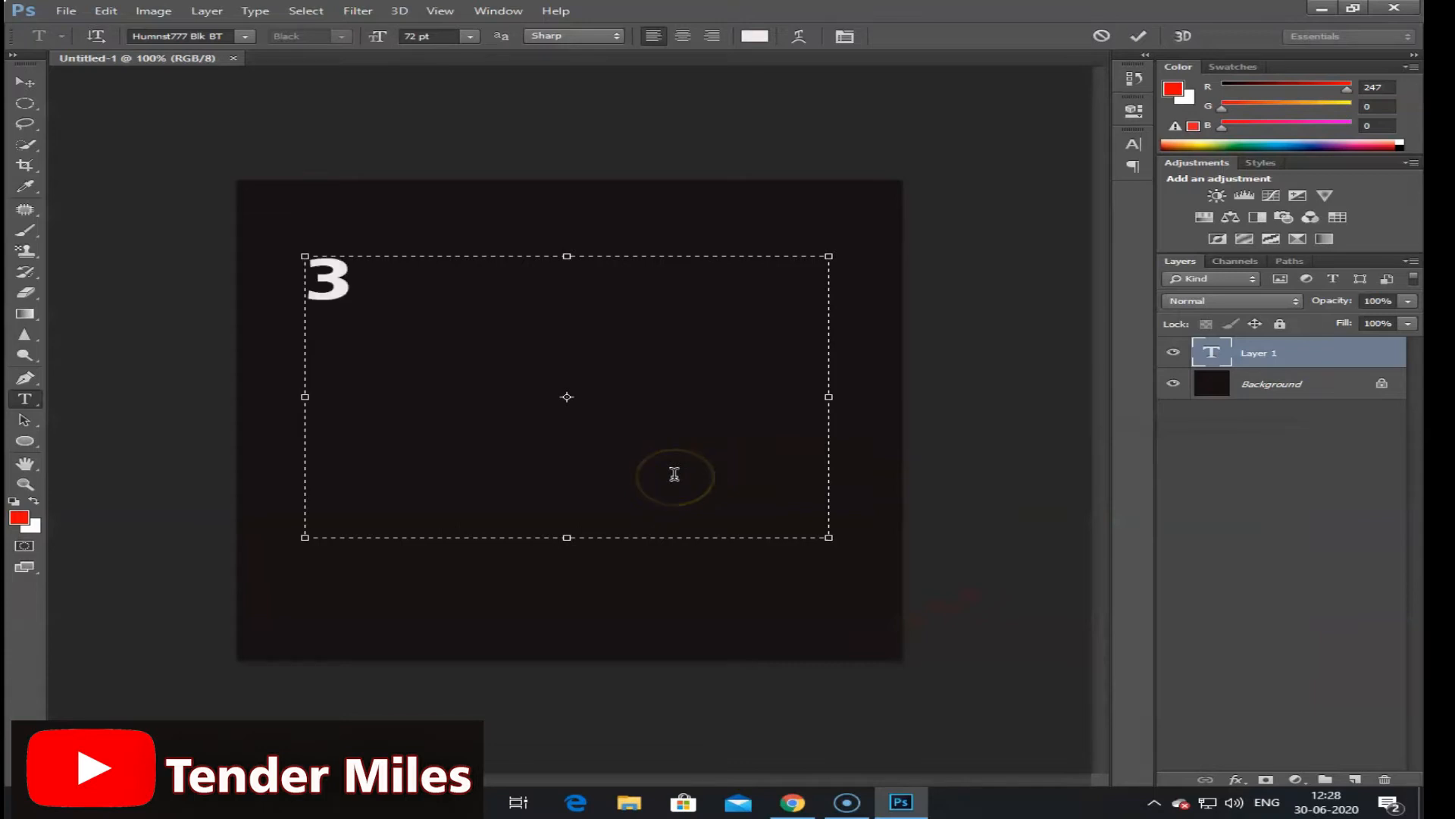
text(d)
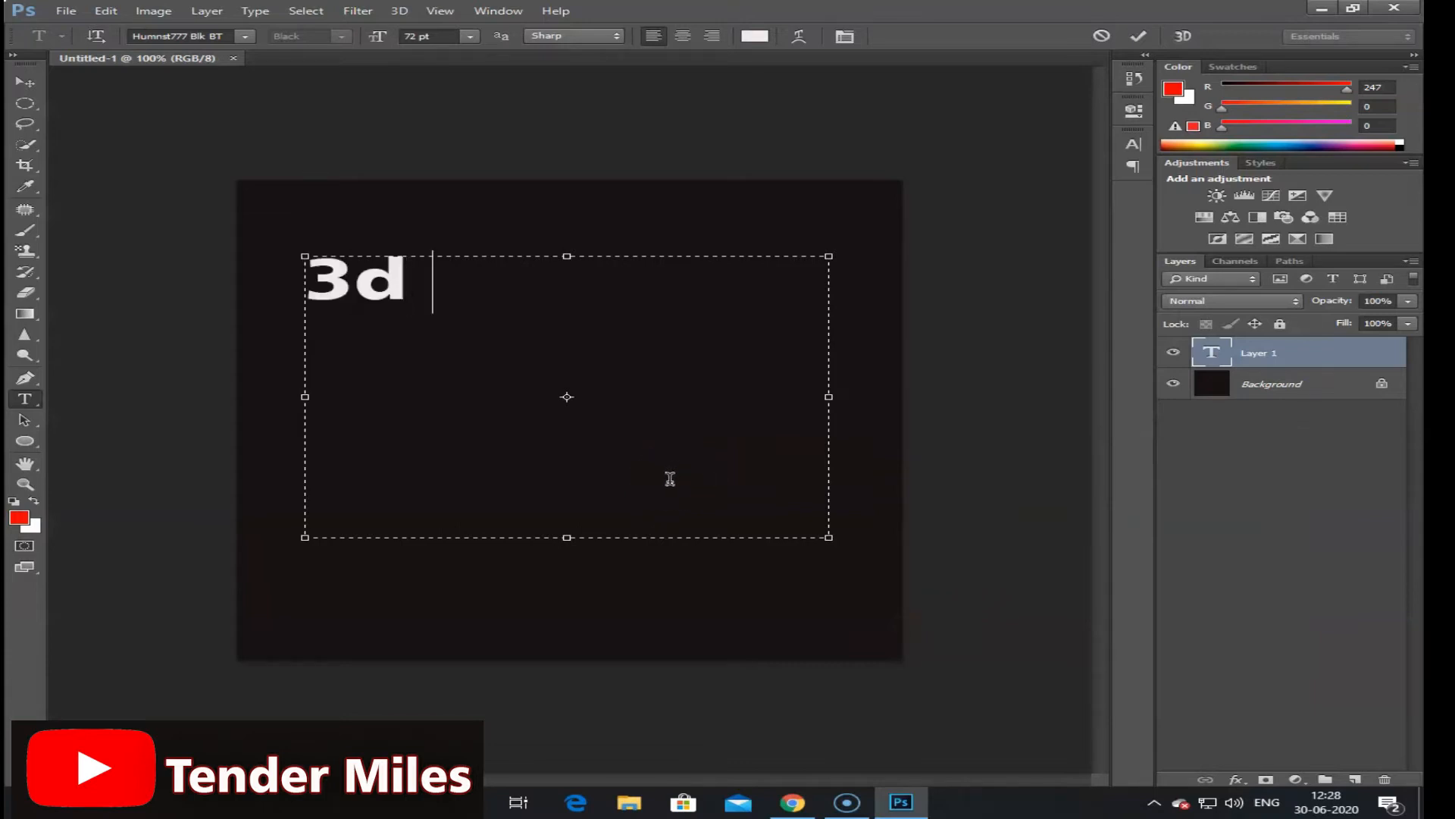
key(BackSpace)
key(BackSpace)
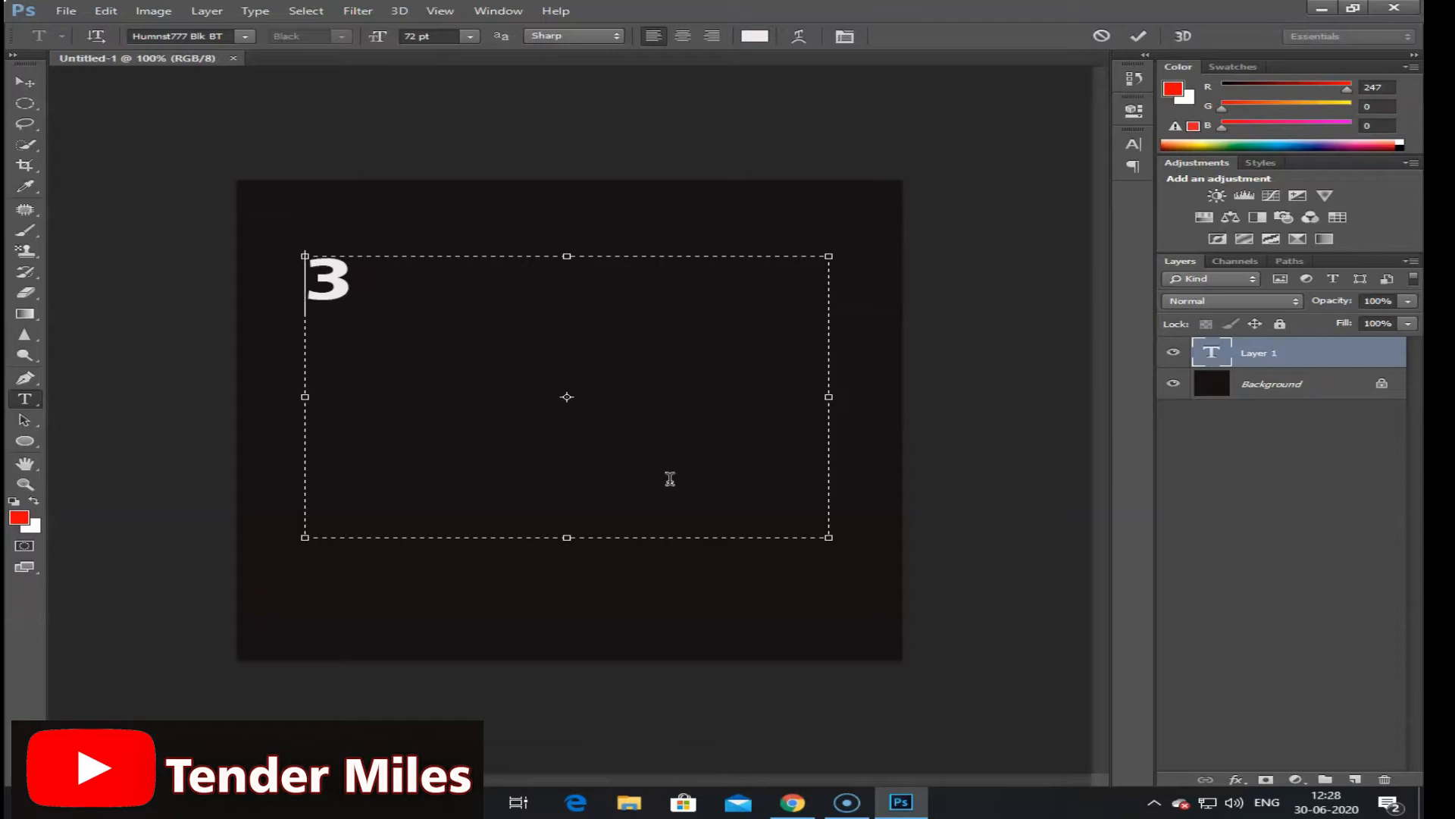
text(3D TEXT)
Step: Move the "3D TEXT" text to the middle of the canvas and scale it to about 122% width and 118% height
click(17, 79)
drag(584, 293, 670, 408)
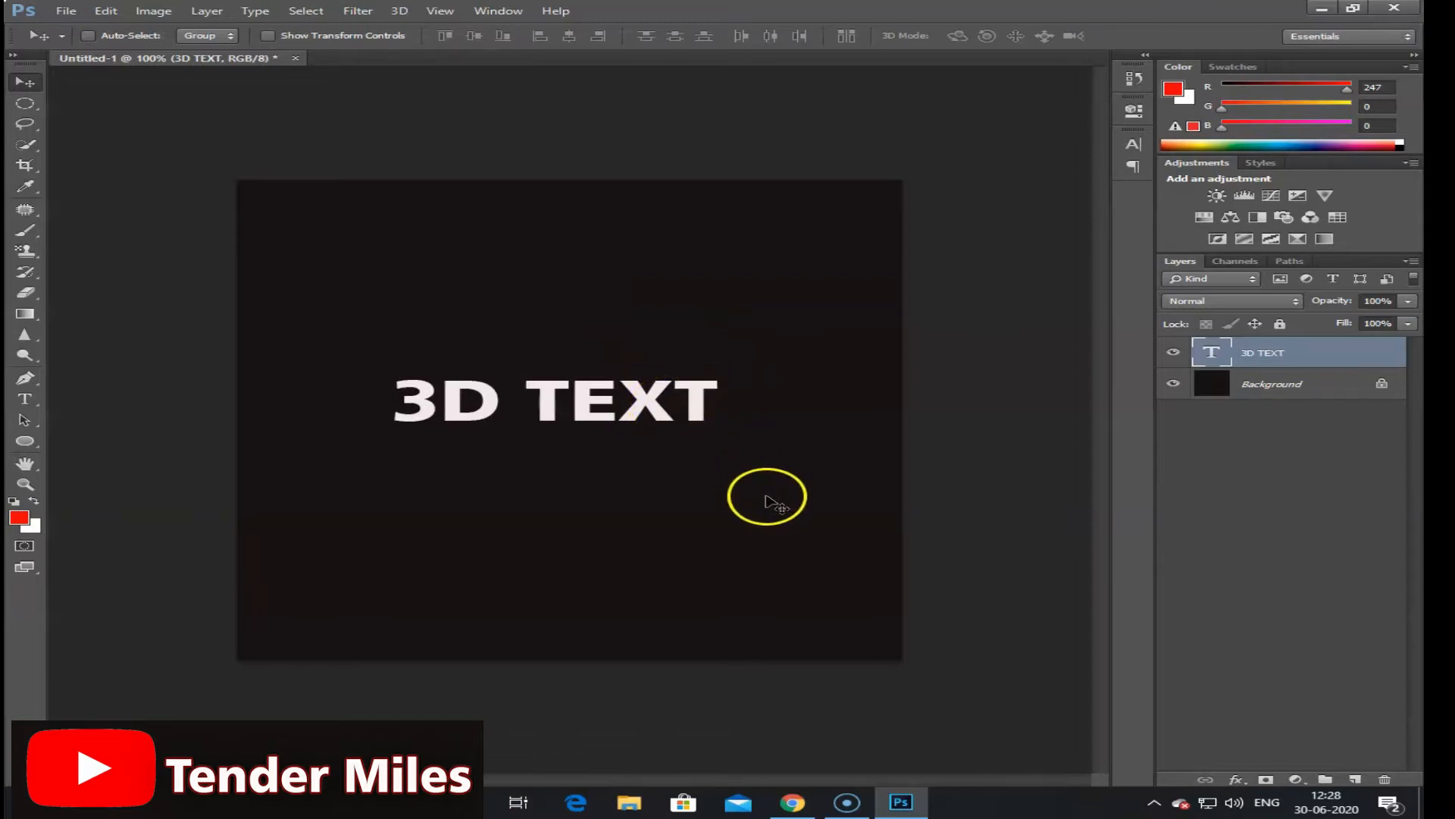
key(ctrl+t)
drag(915, 659, 1022, 709)
drag(865, 561, 861, 559)
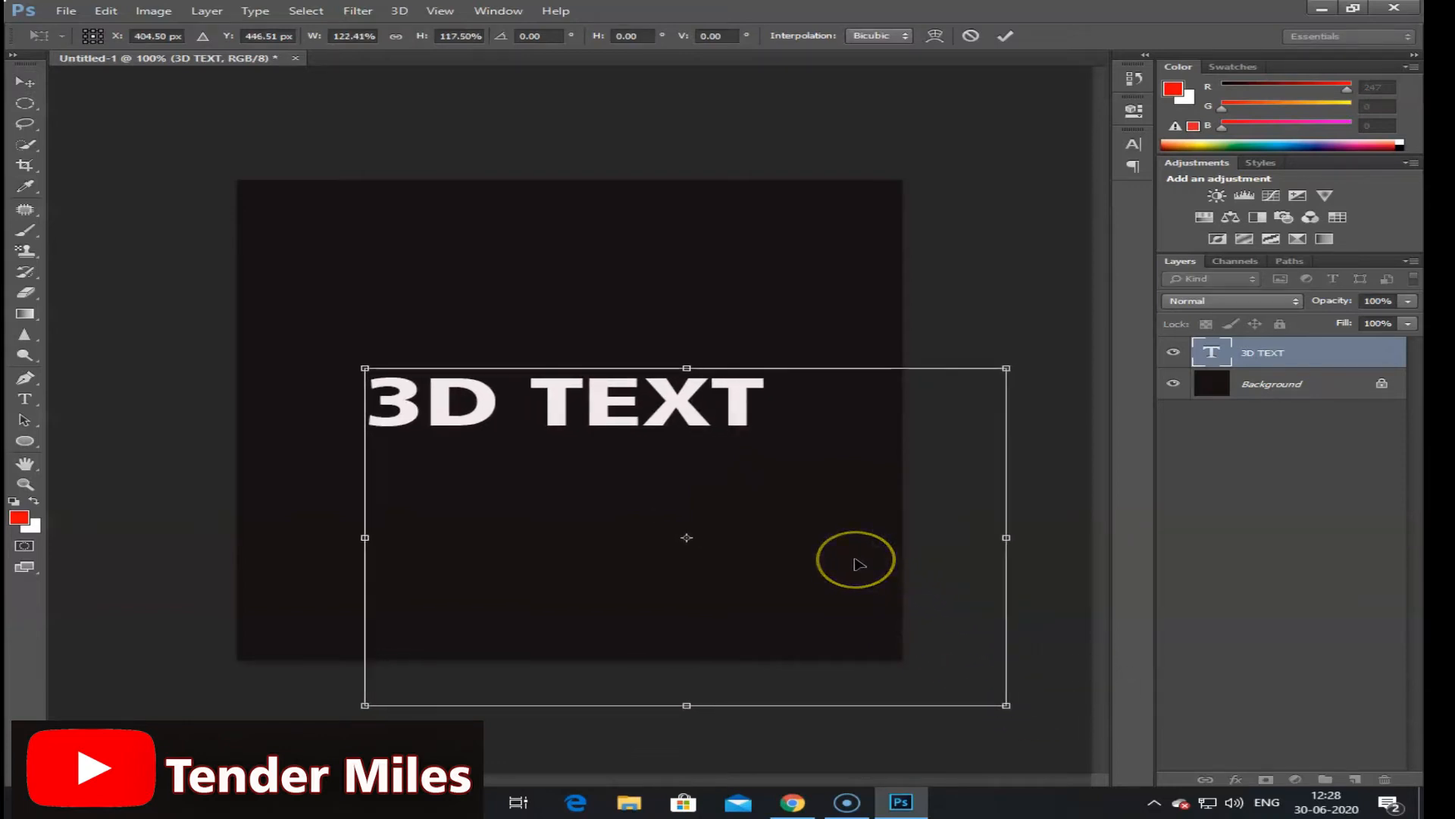
key(Return)
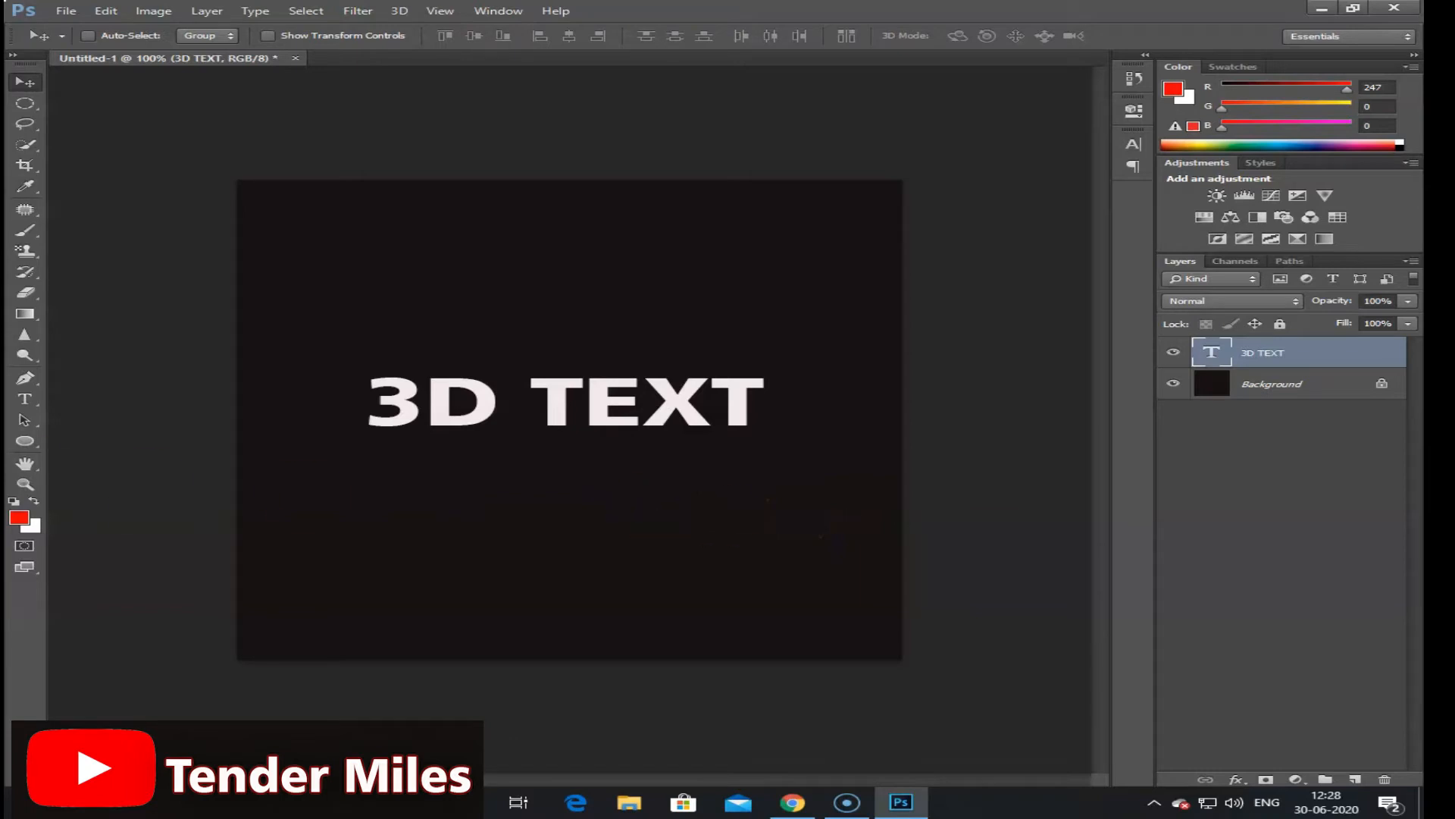
Step: Warp the "3D TEXT" layer with the horizontal Bulge style at a bend of +40%
click(40, 401)
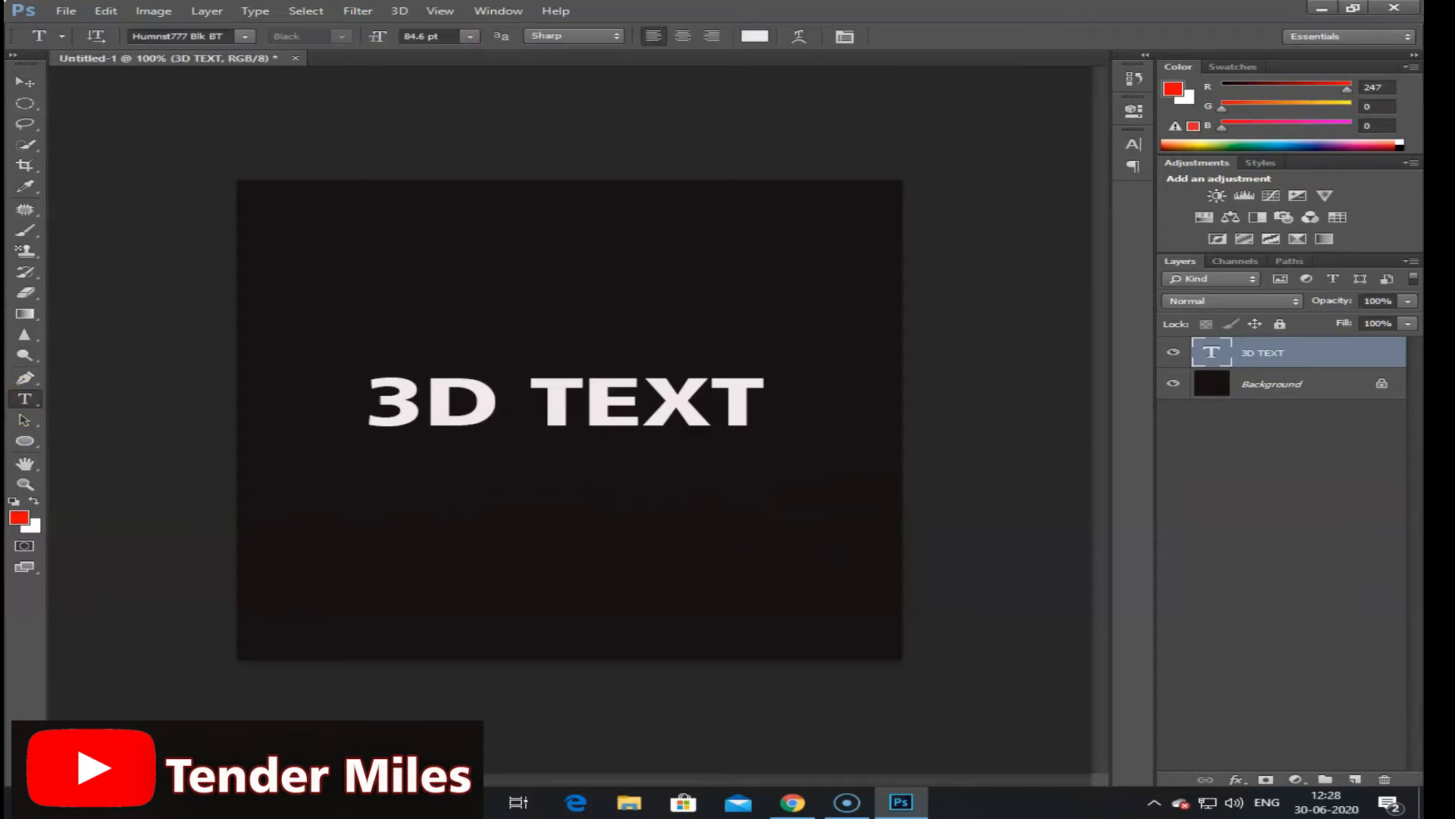
click(799, 36)
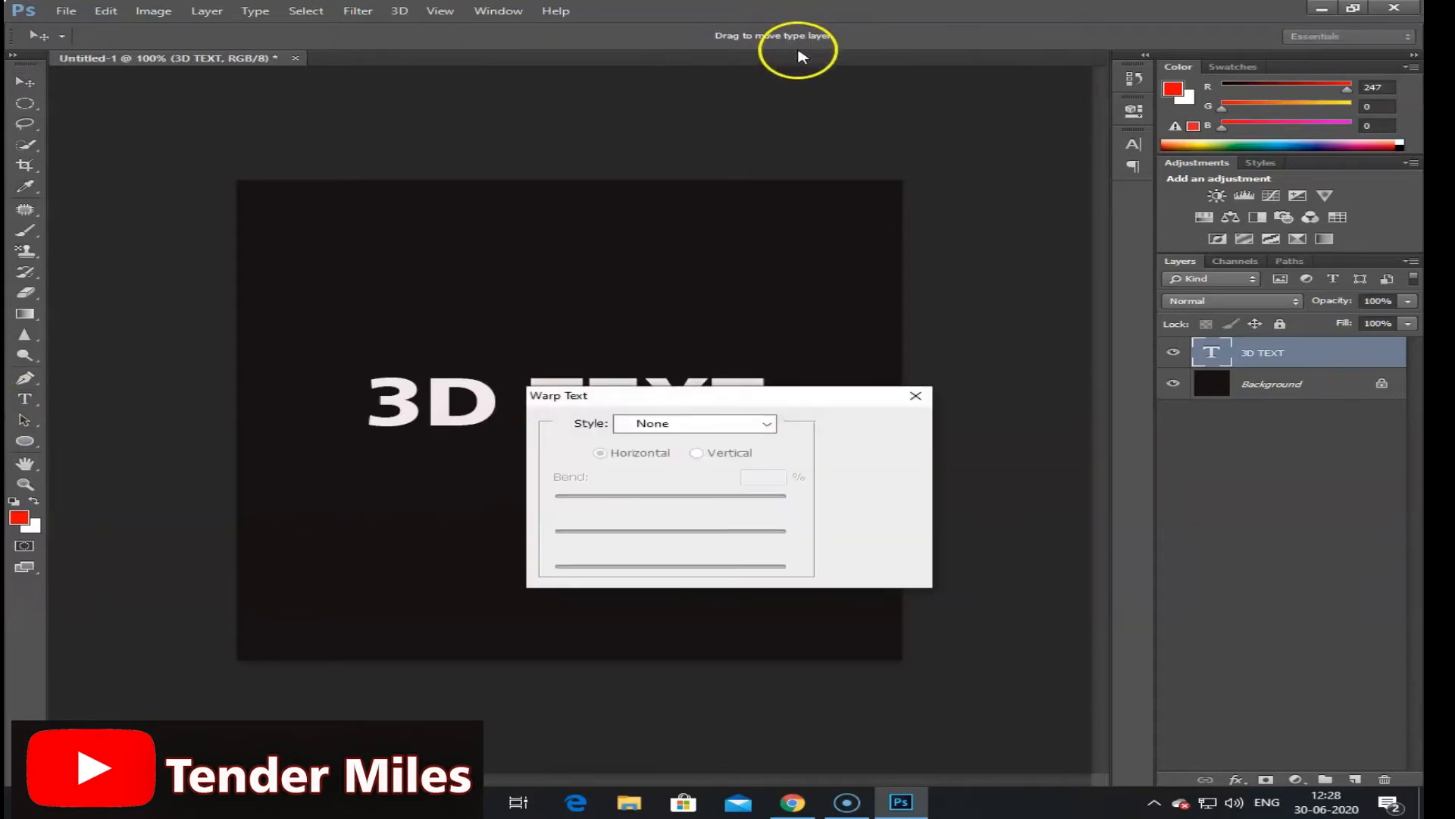
click(768, 424)
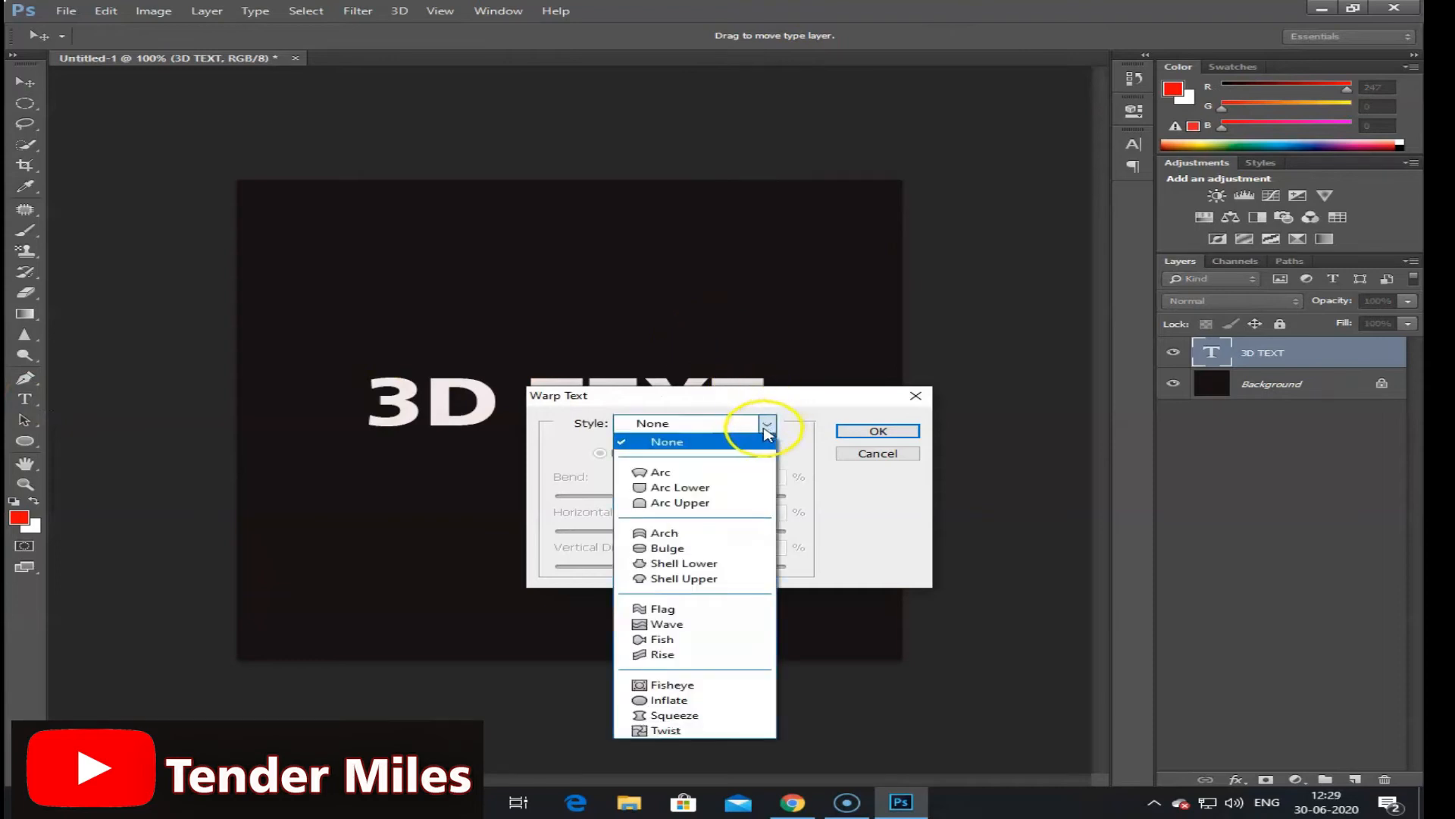
click(705, 552)
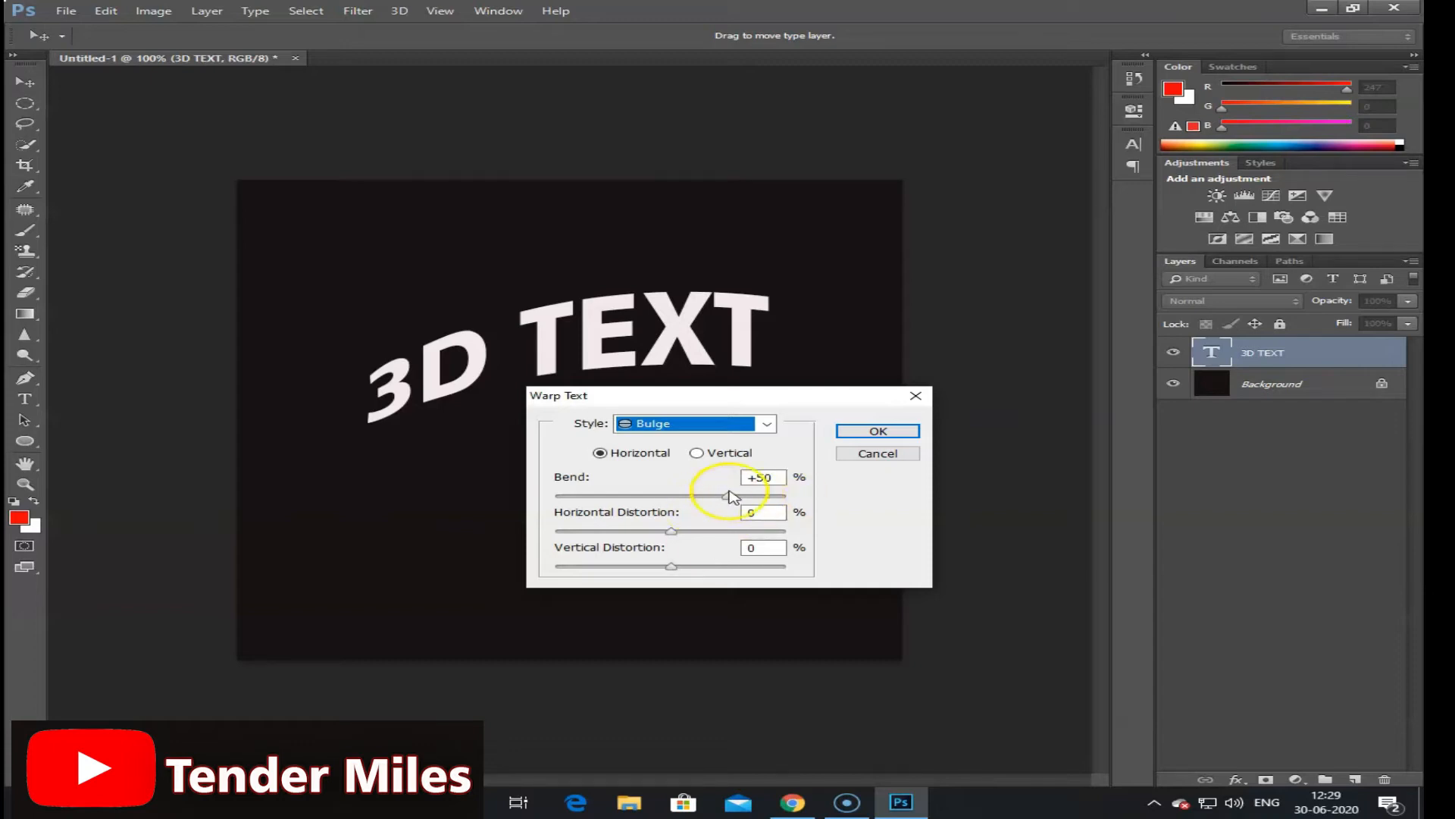
drag(715, 493, 717, 496)
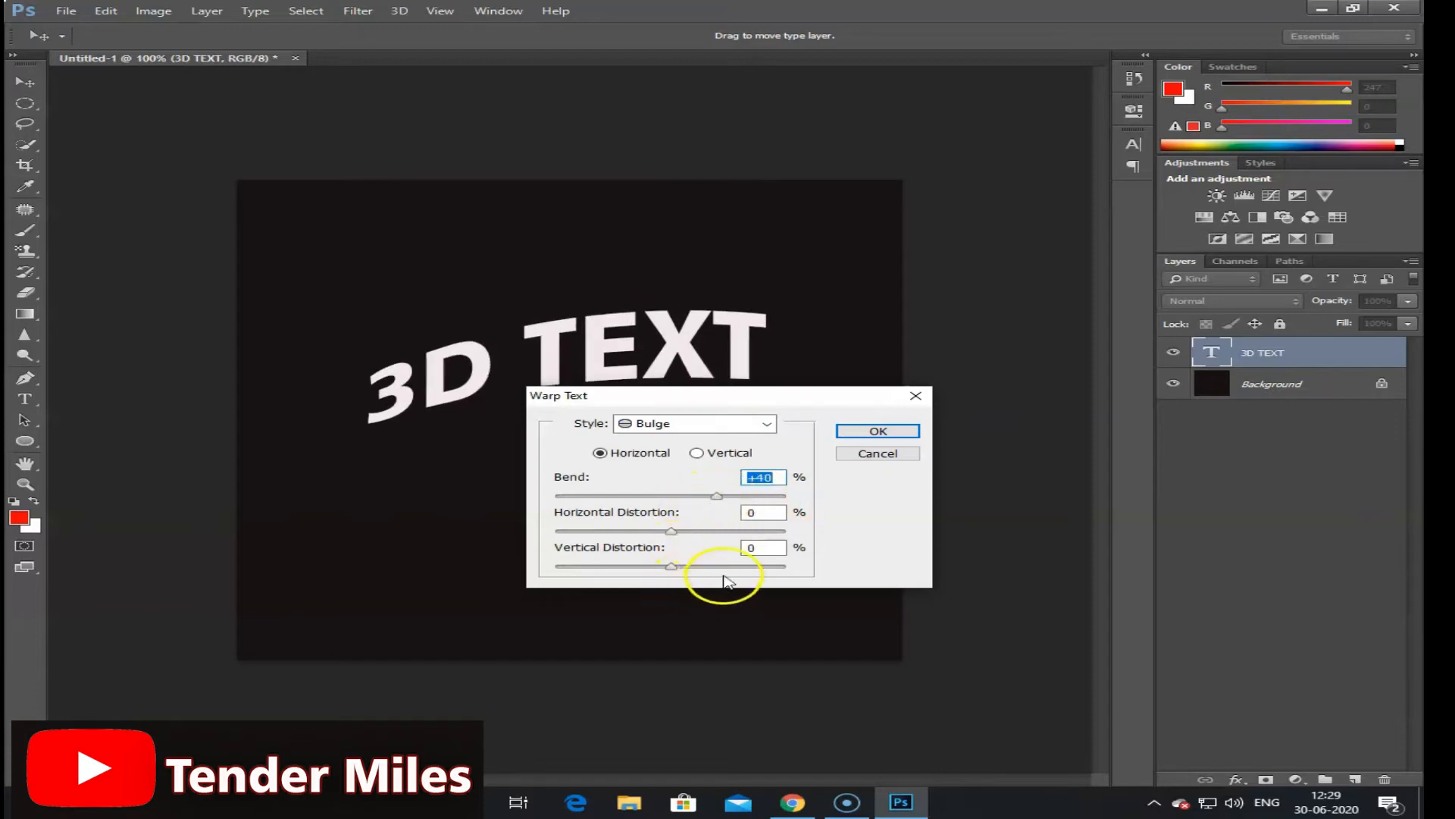
click(880, 431)
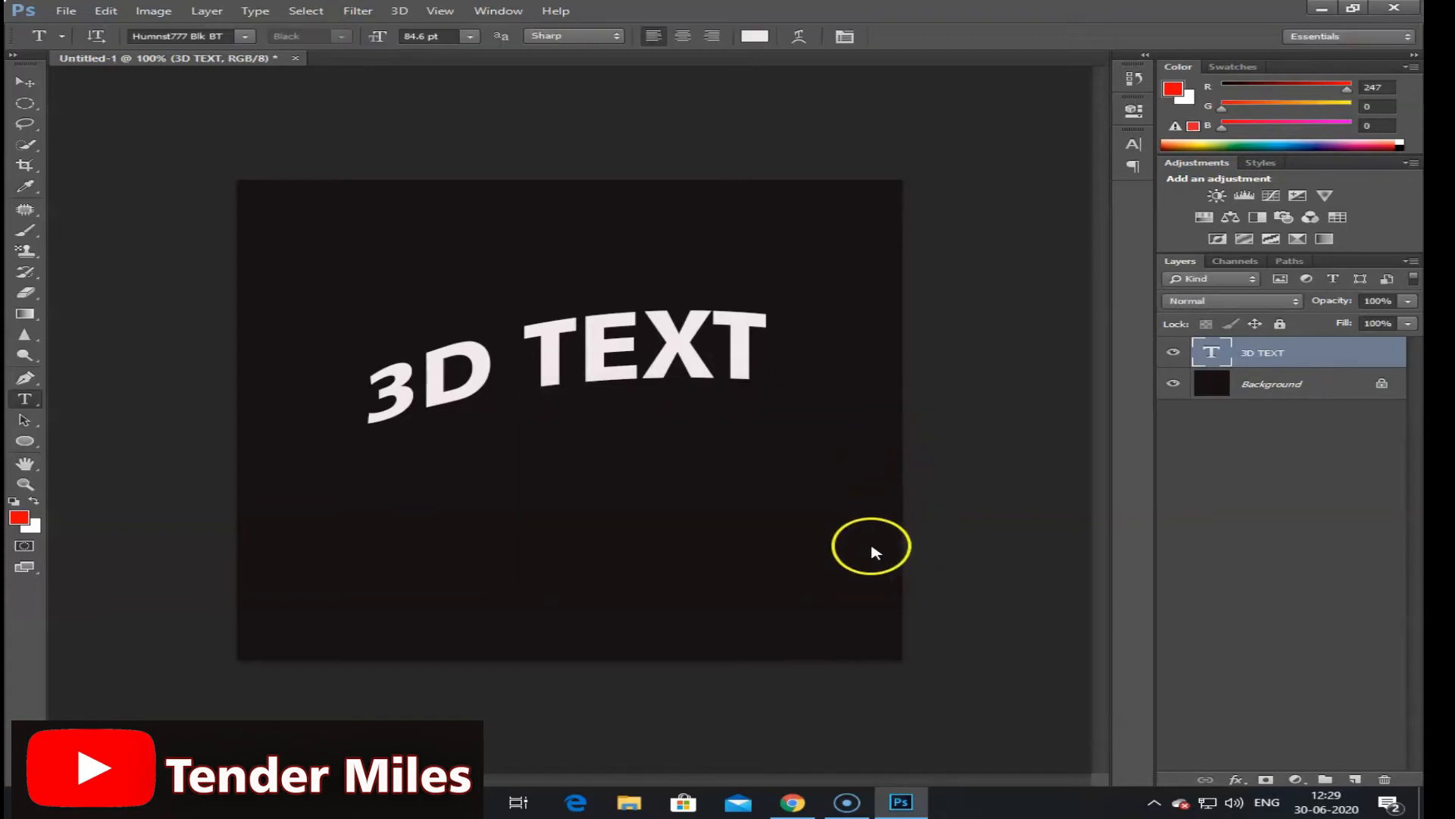
Step: Duplicate the 3D TEXT layer as "3D TEXT copy" and hide the copy
right_click(1272, 357)
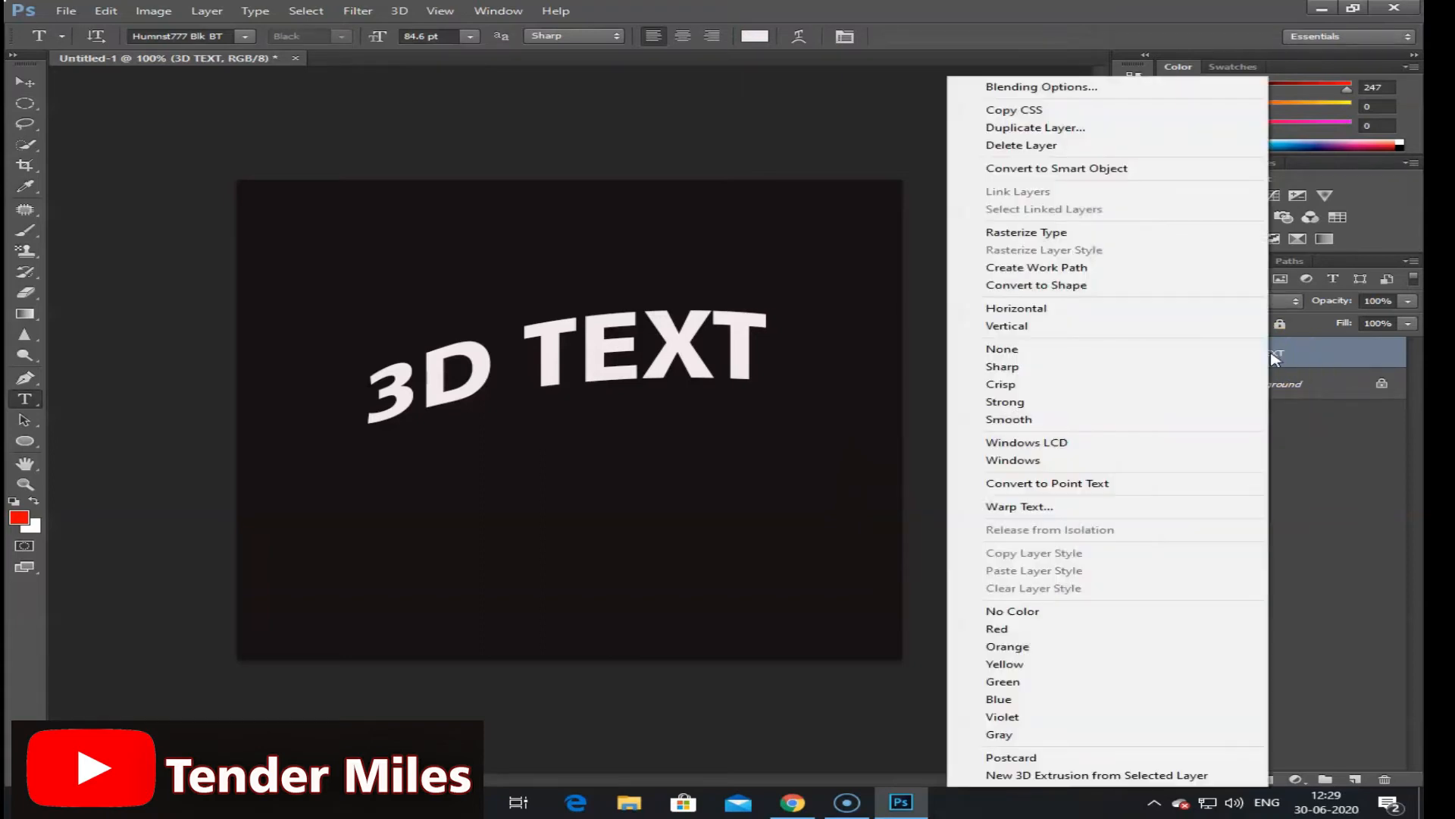
click(1146, 126)
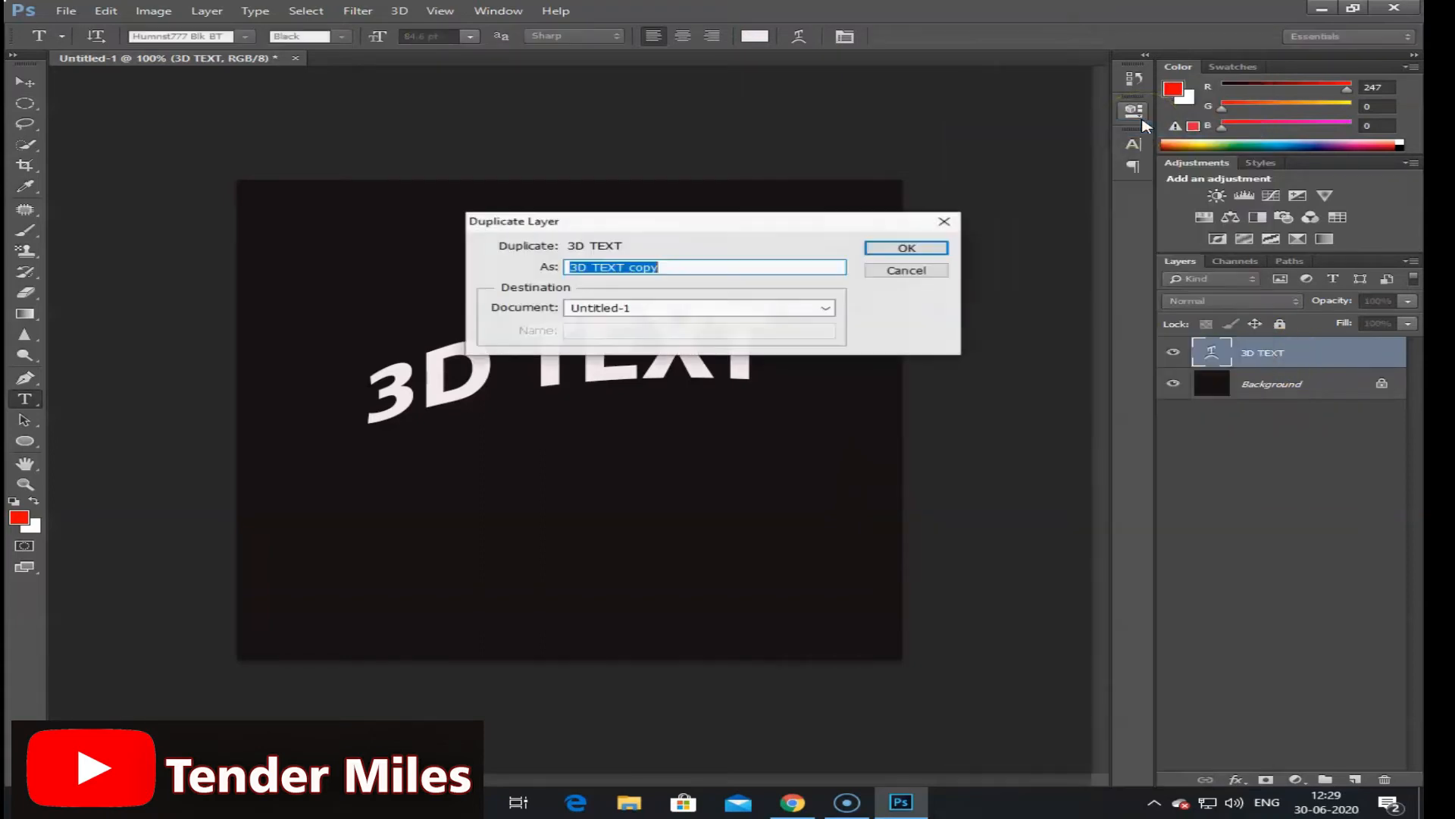
click(918, 251)
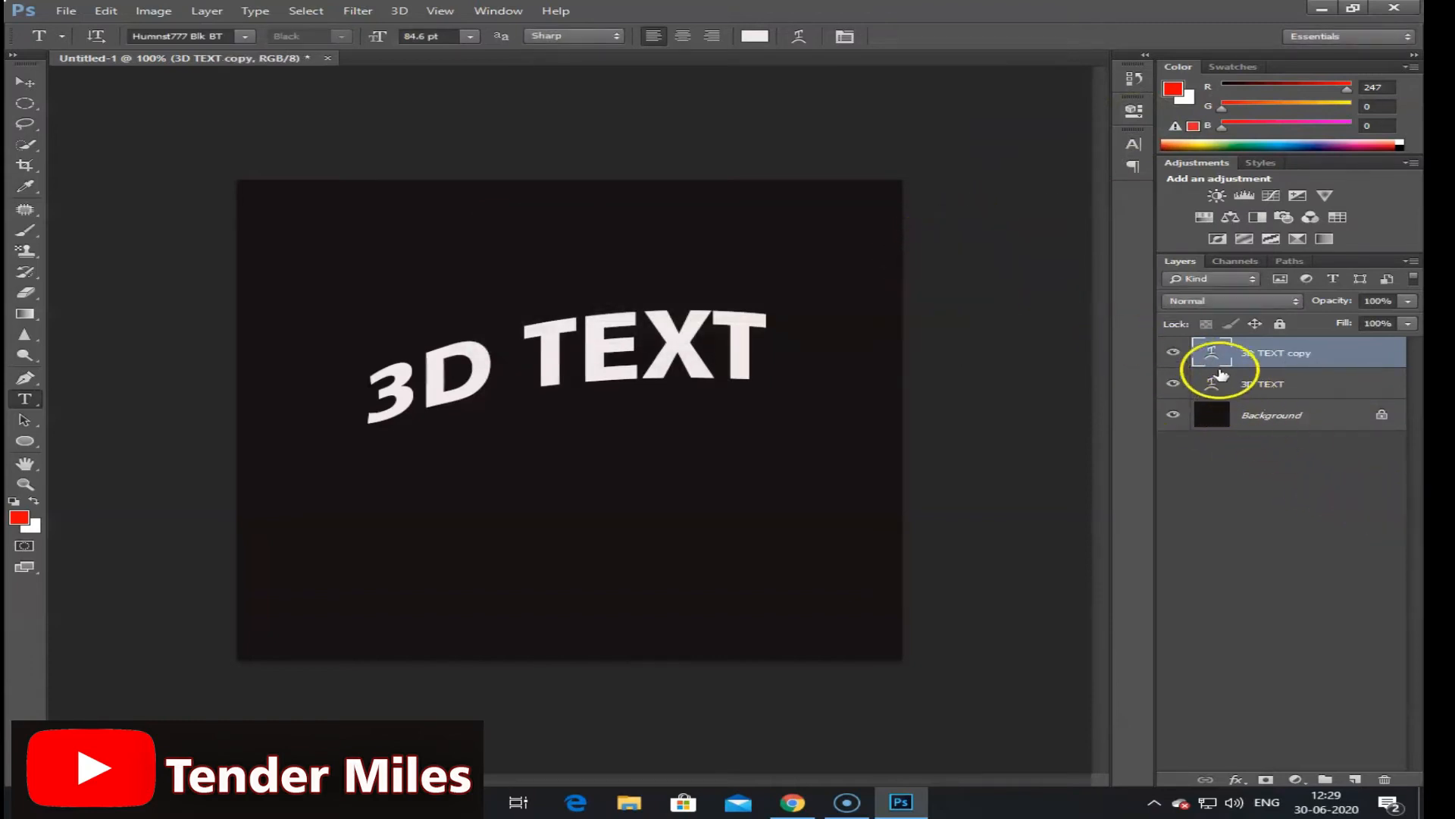
click(1176, 352)
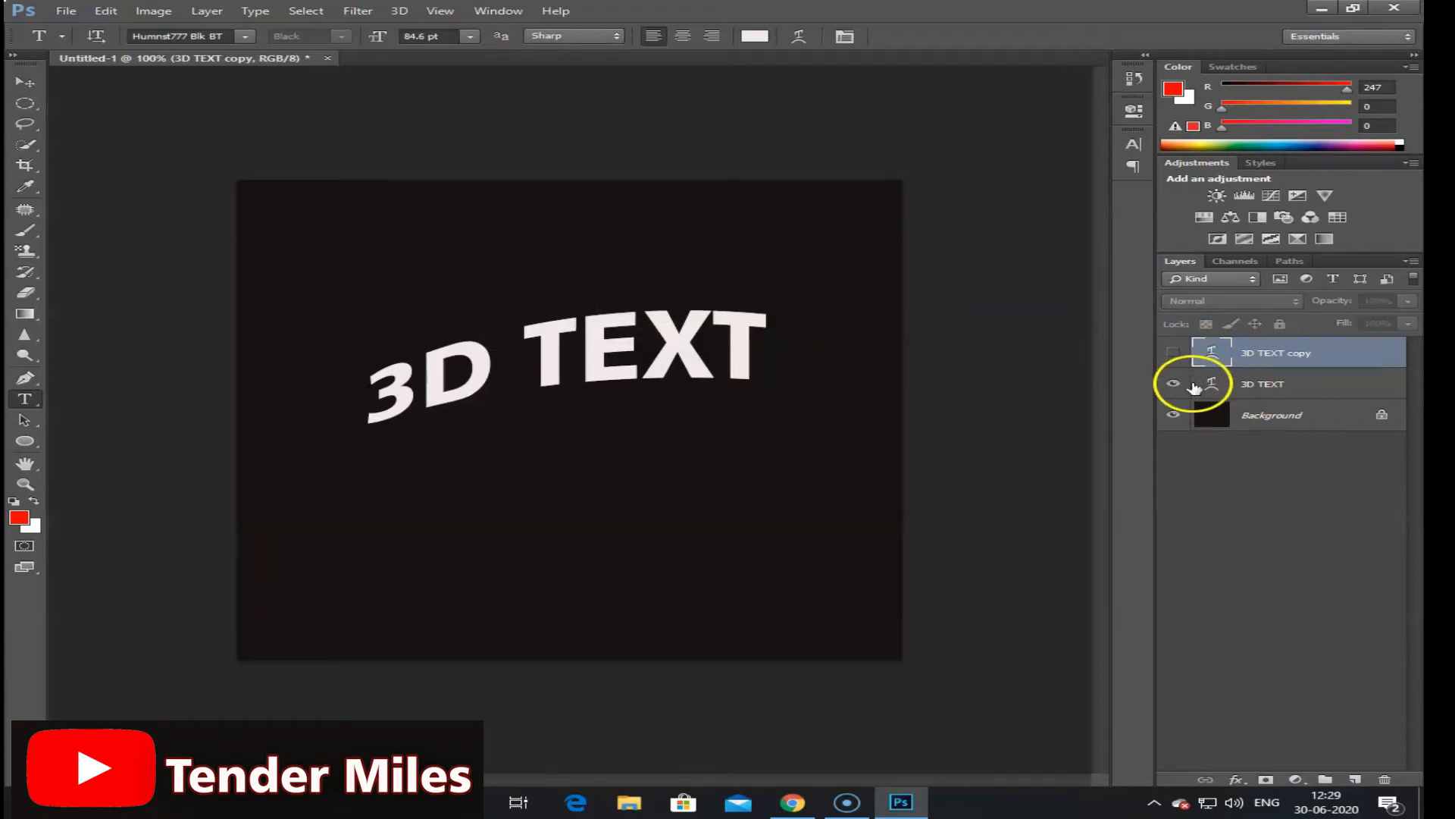
Step: Merge the original 3D TEXT layer into the Background with Merge Visible, leaving the hidden copy separate
click(1273, 381)
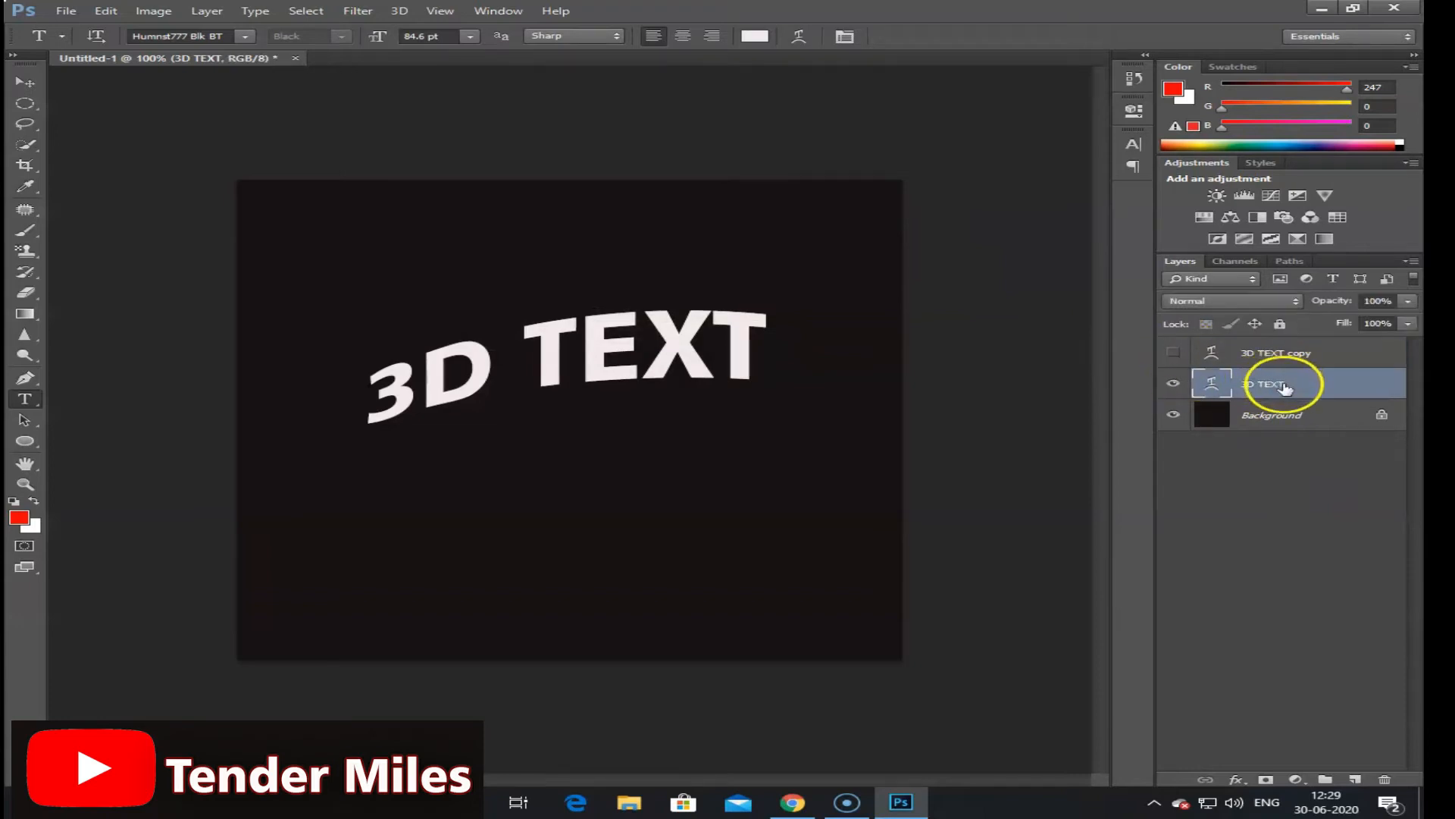
shift+click(1303, 423)
right_click(1303, 422)
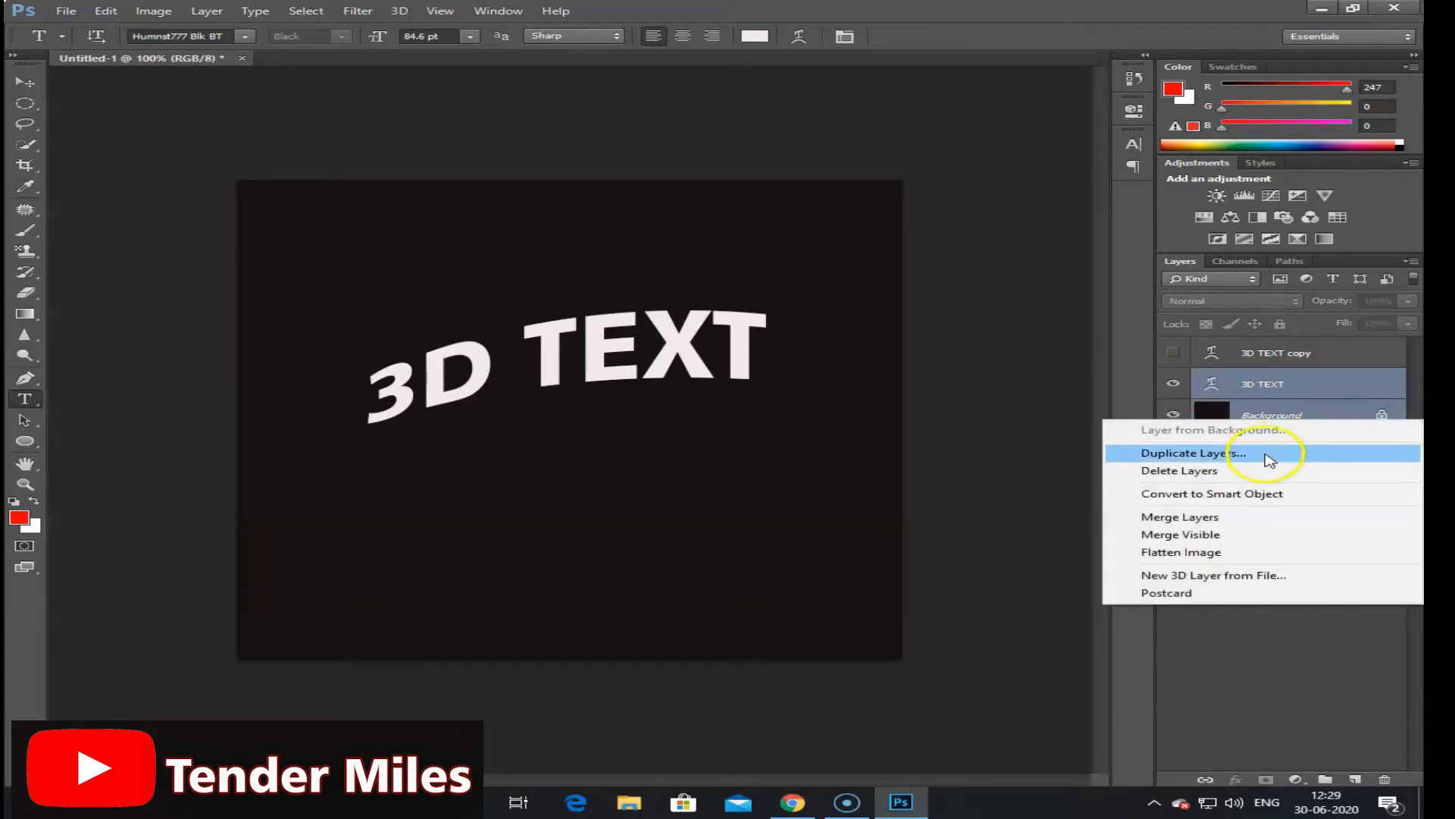
click(1271, 536)
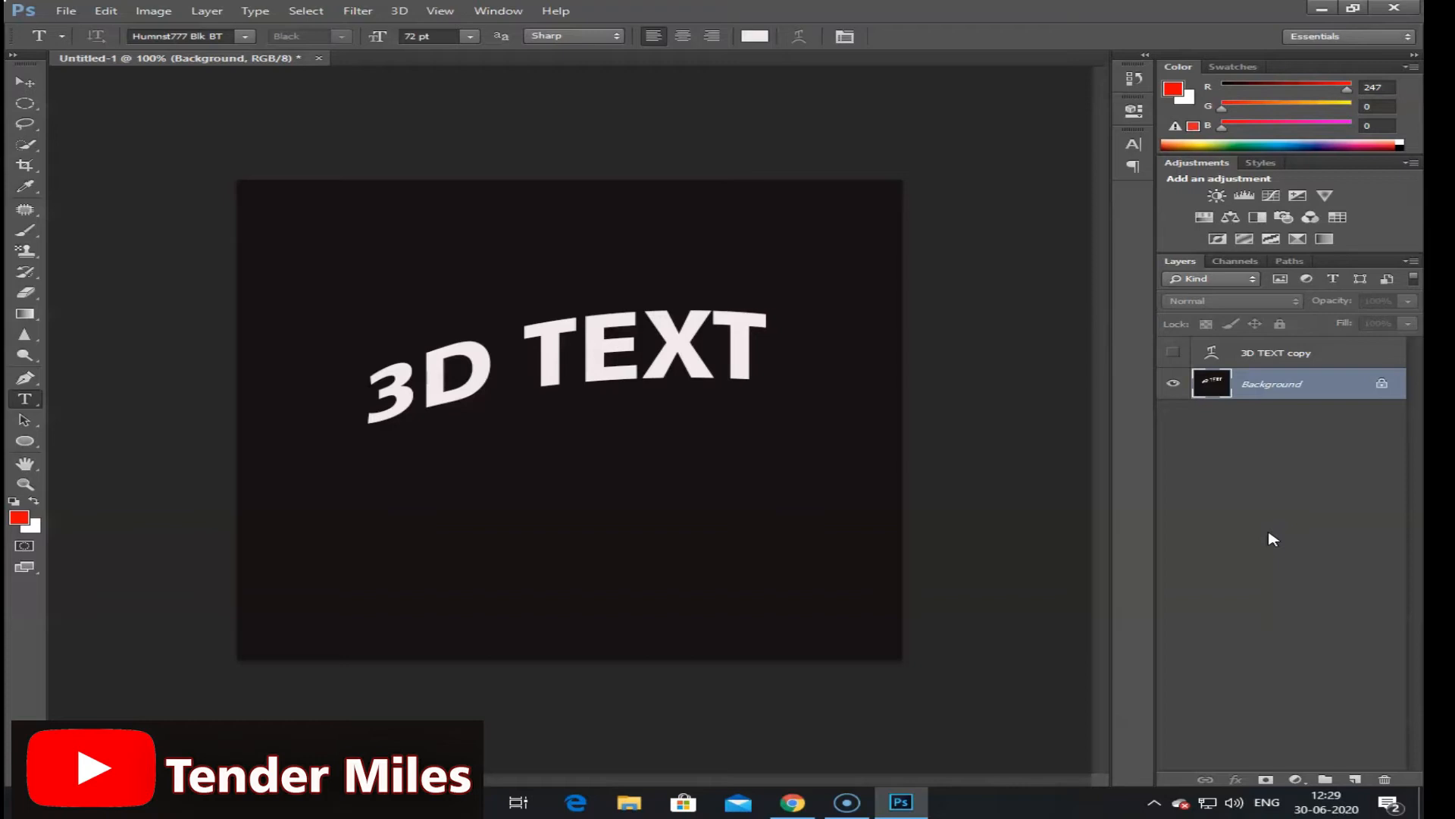
Step: Apply the Polar Coordinates filter to the Background layer using Polar to Rectangular
click(355, 11)
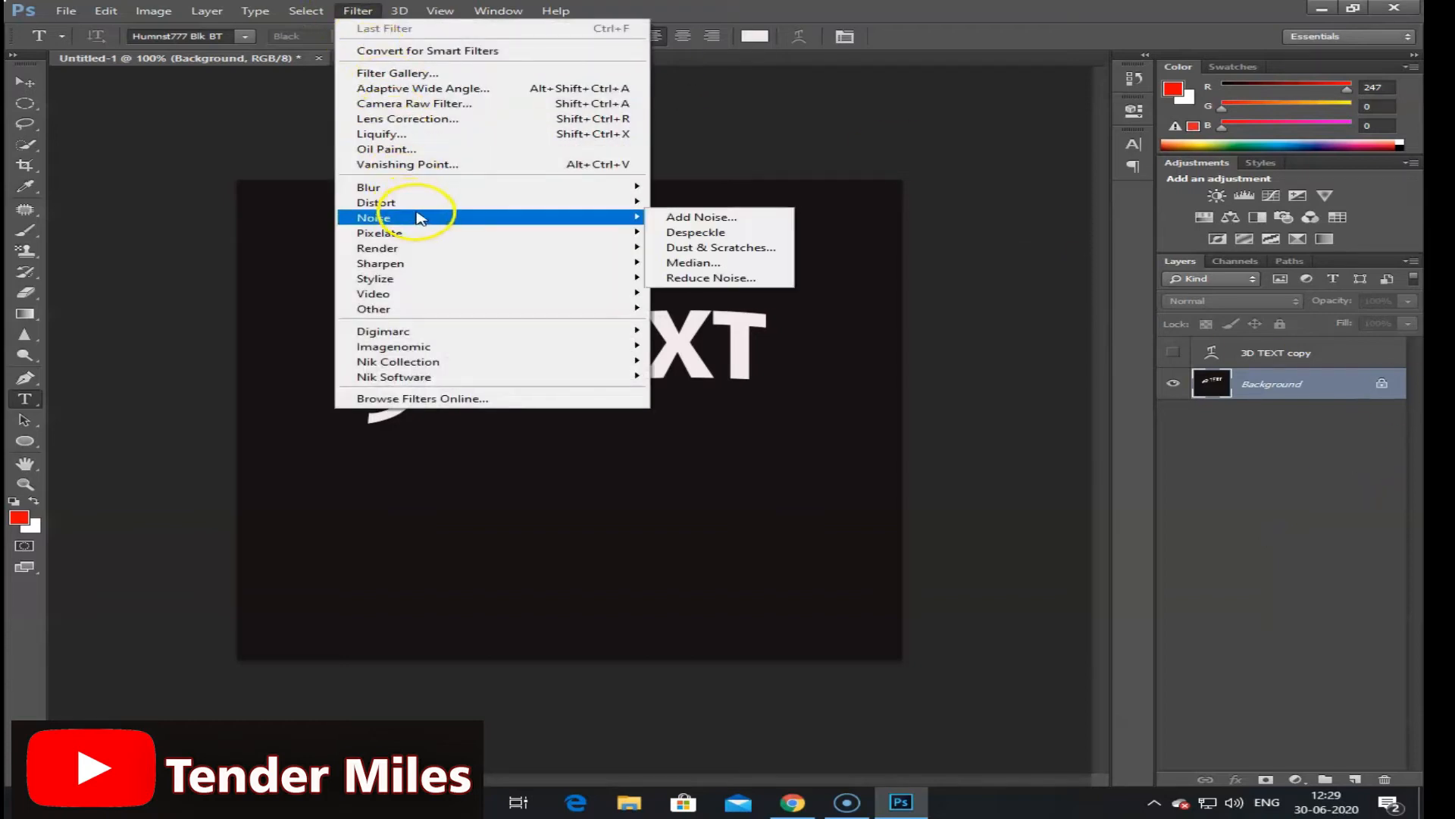
mouse_move(462, 208)
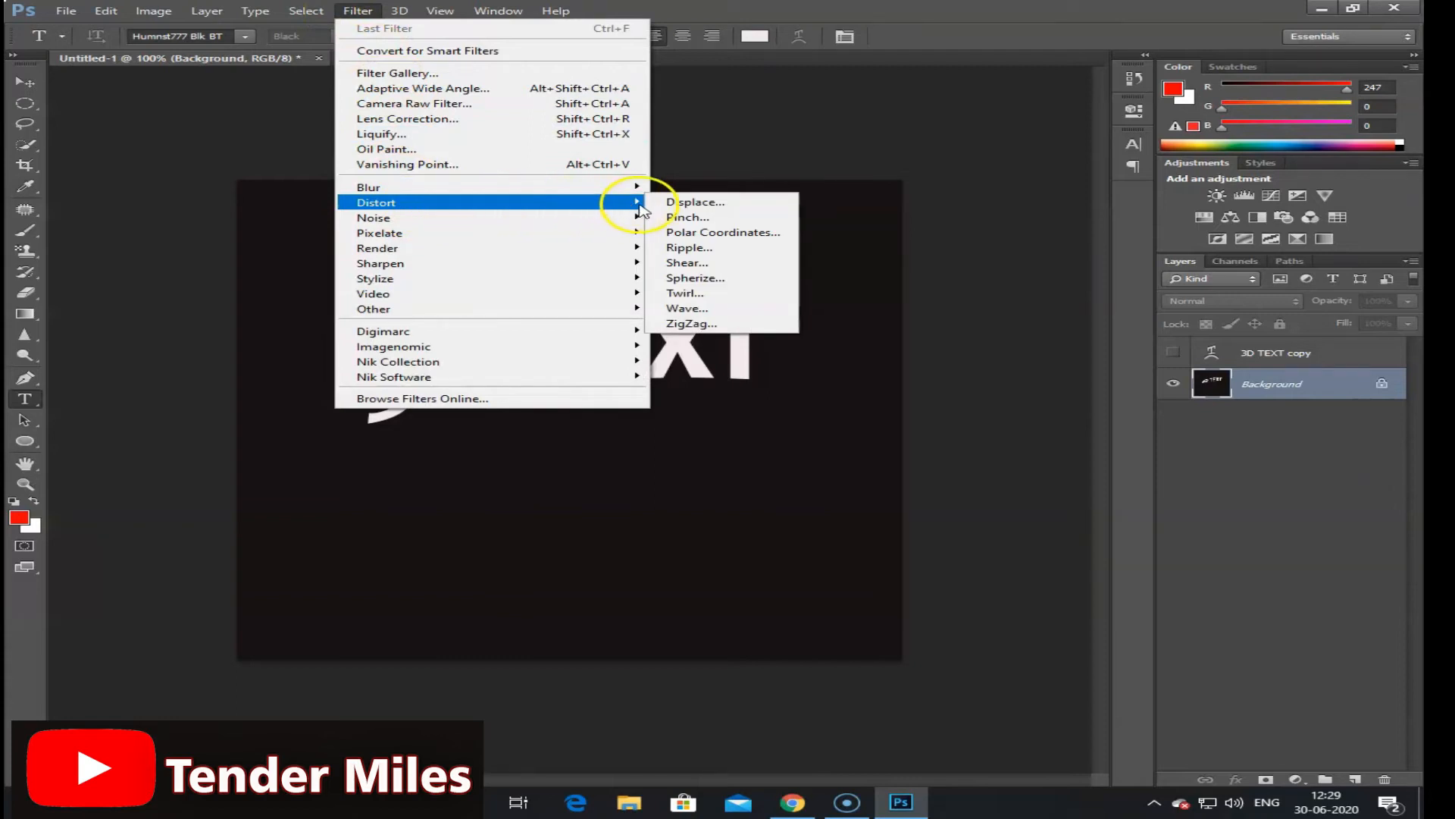
click(713, 238)
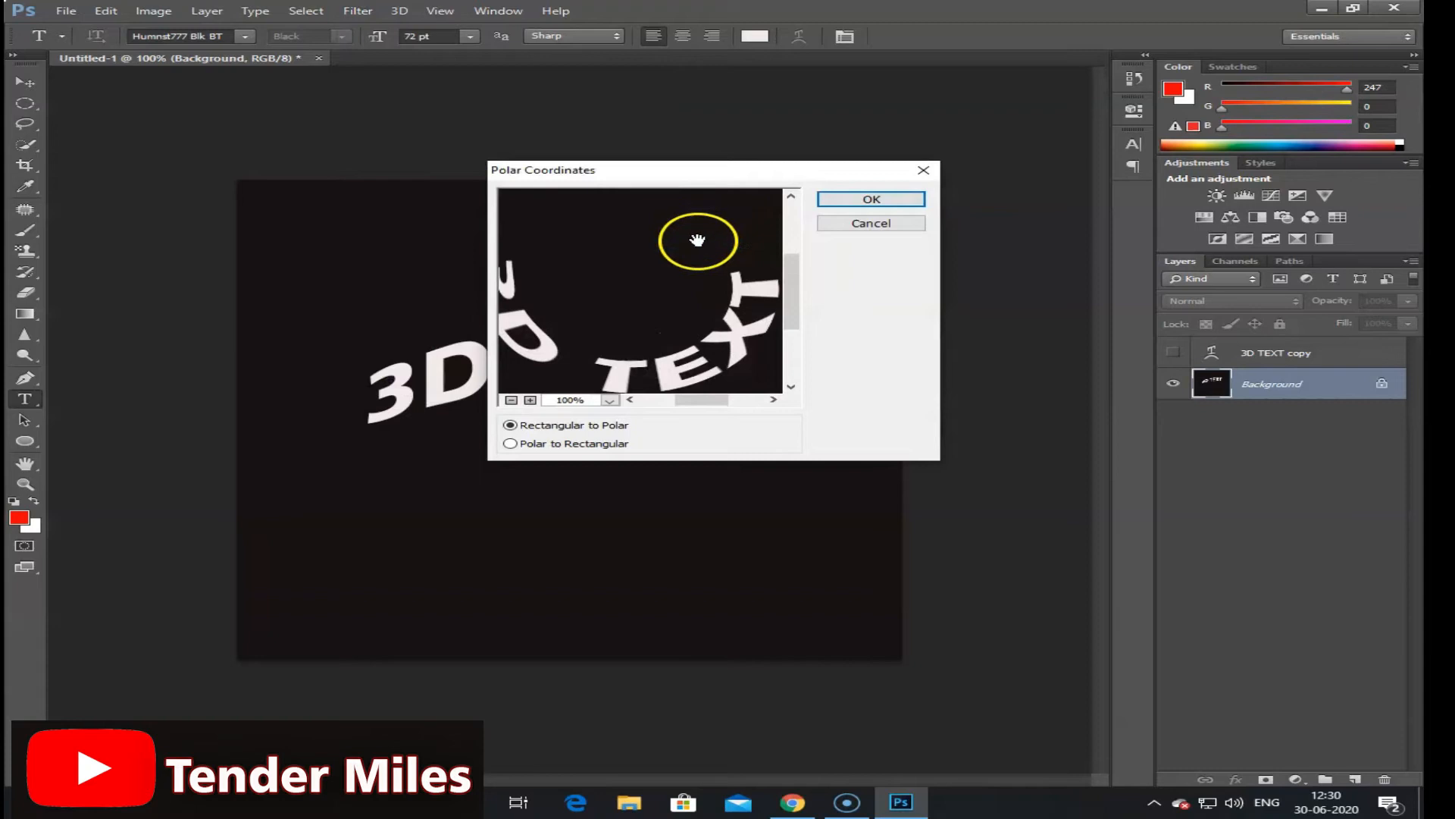
click(615, 445)
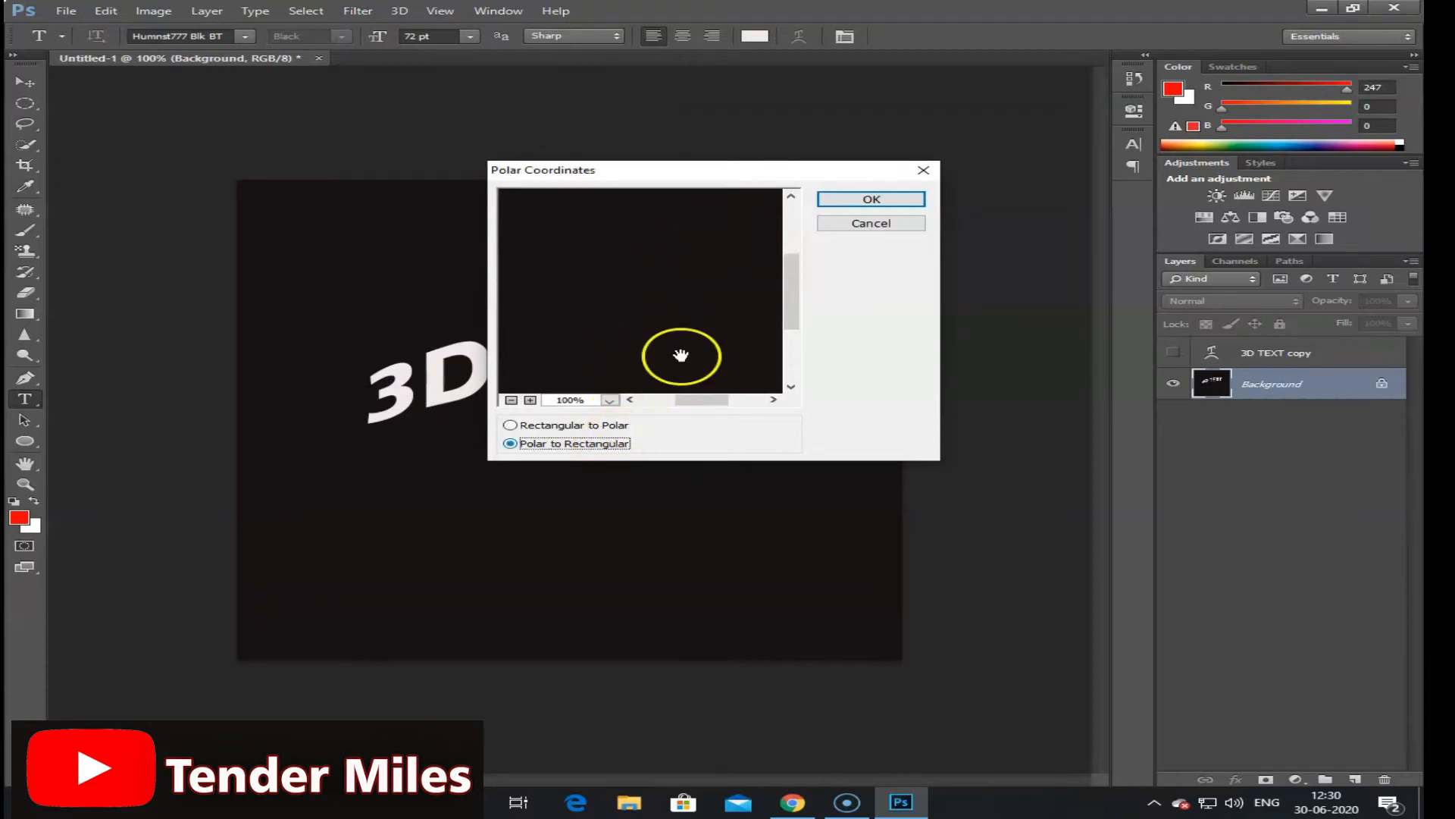
click(872, 199)
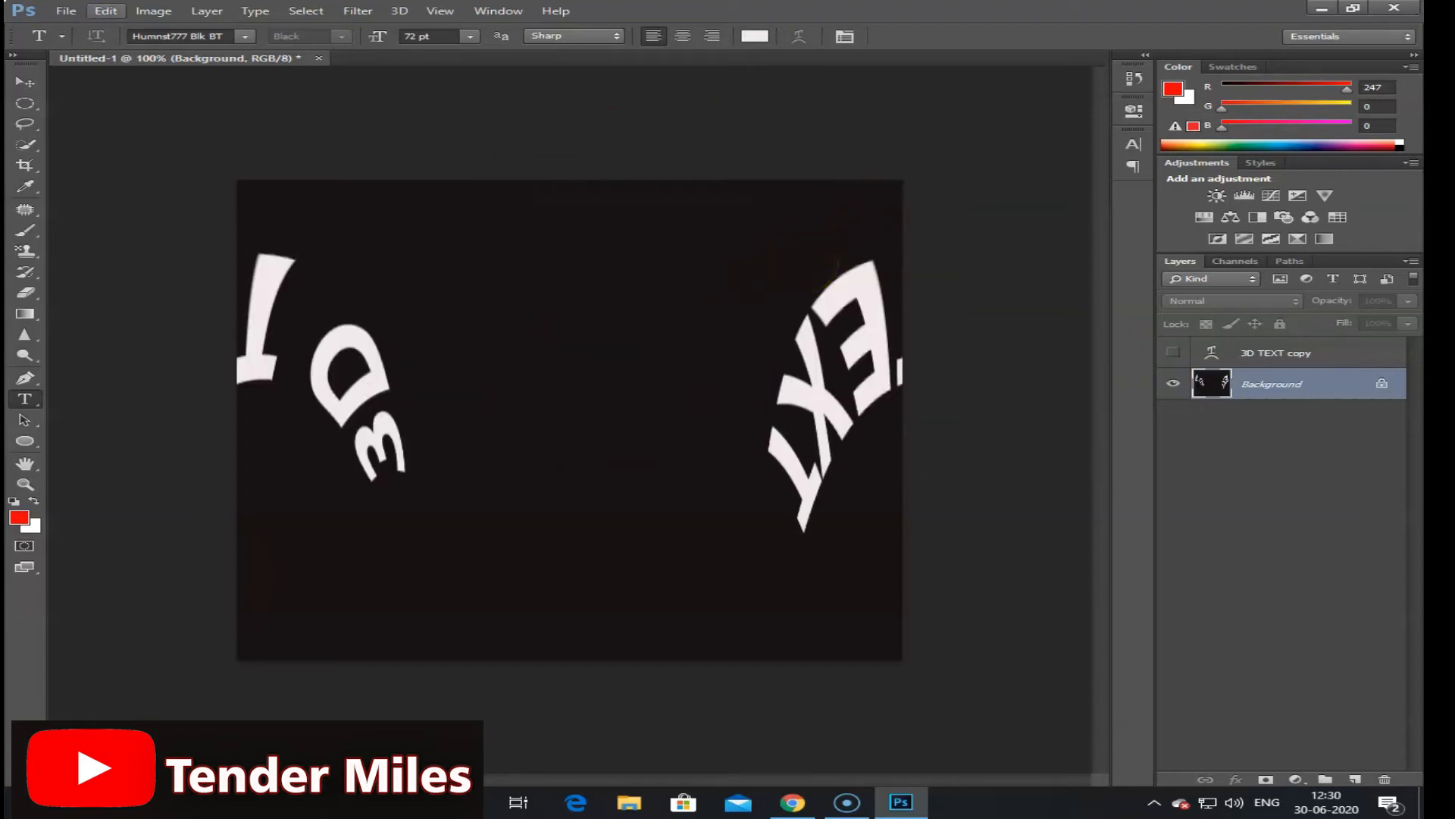
Step: Rotate the whole image 90° clockwise
click(153, 10)
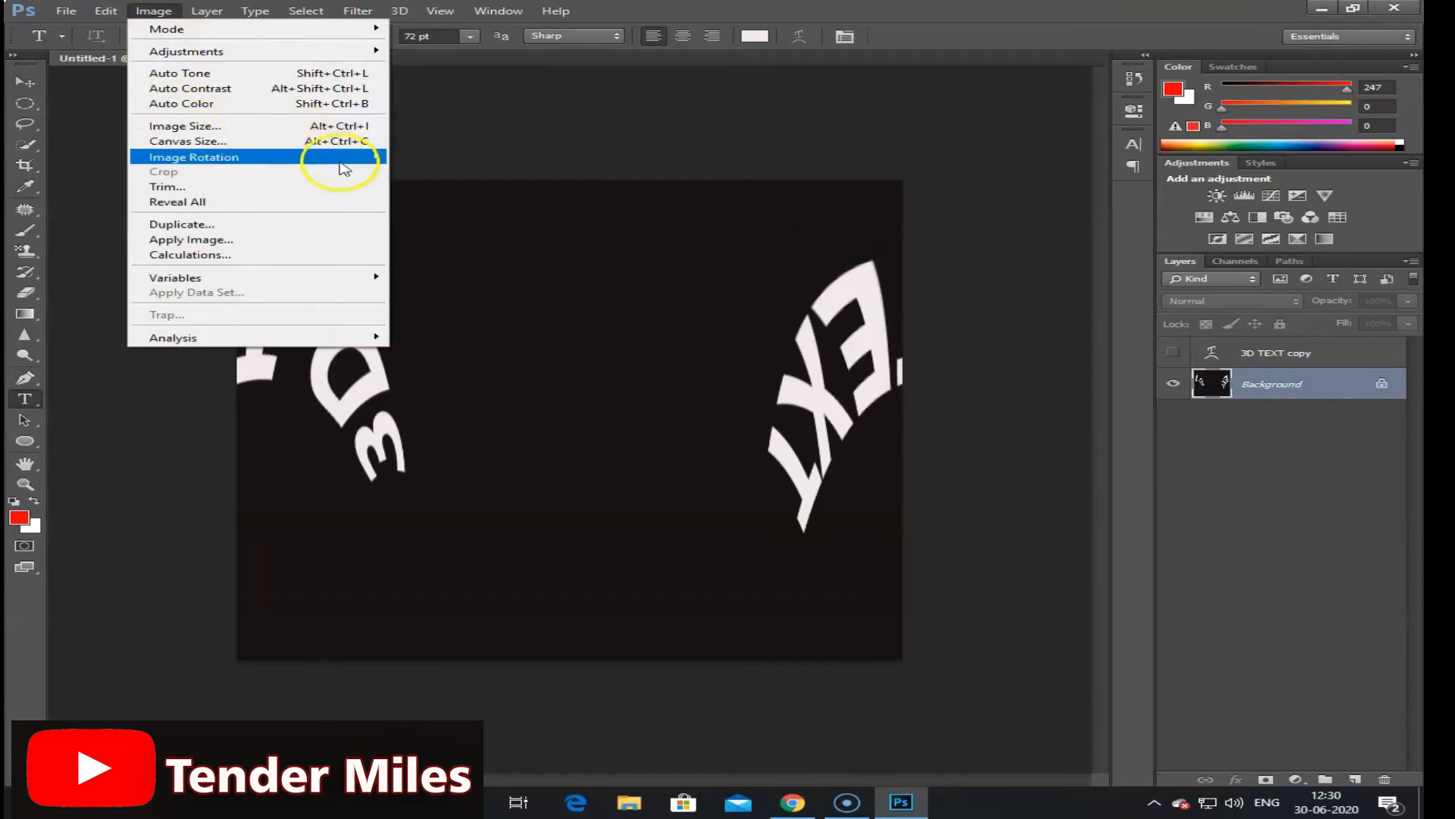
mouse_move(337, 157)
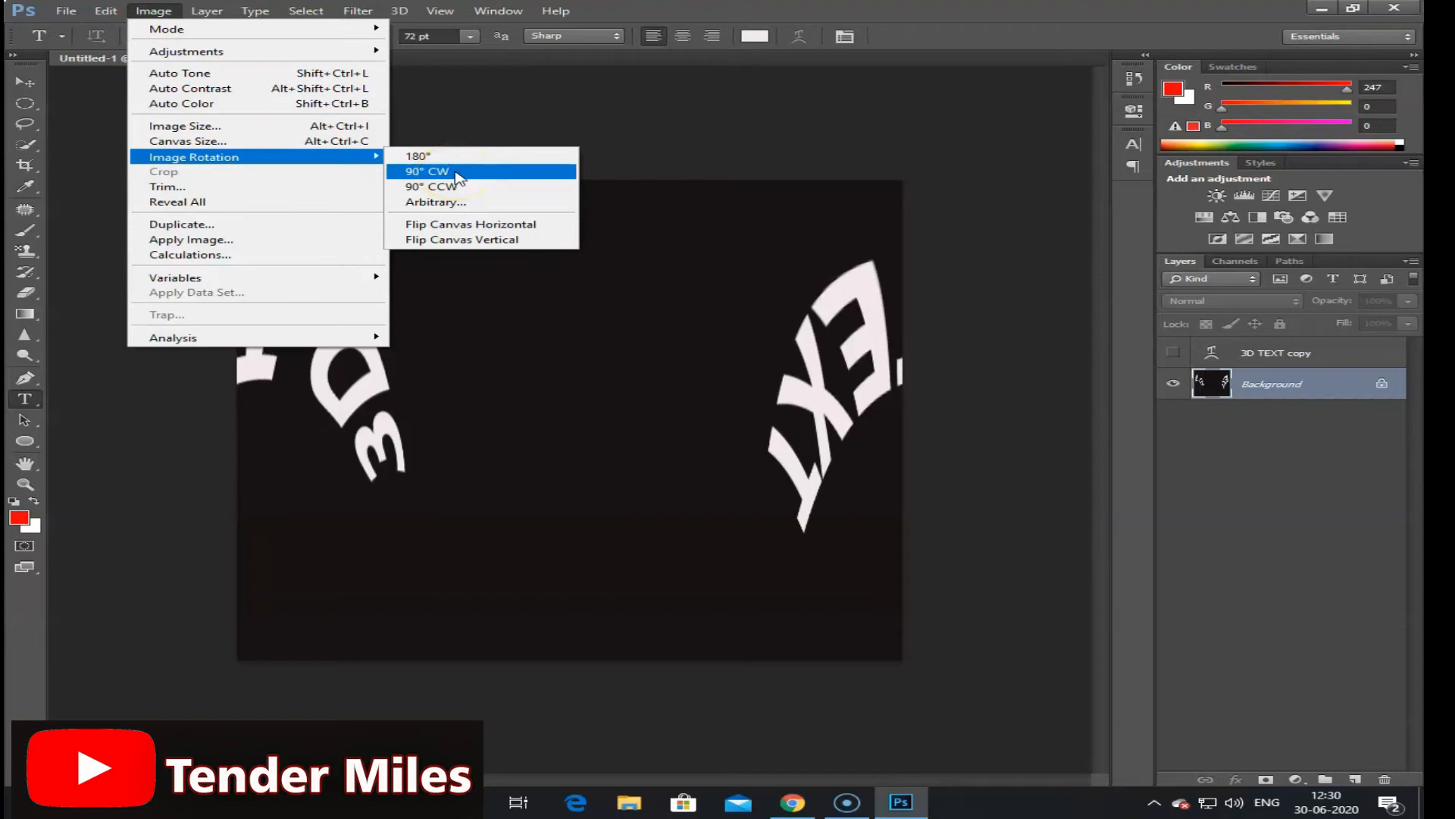
click(456, 172)
Step: Apply the Wind filter to the Background layer with the Wind method and direction From the Left
click(368, 12)
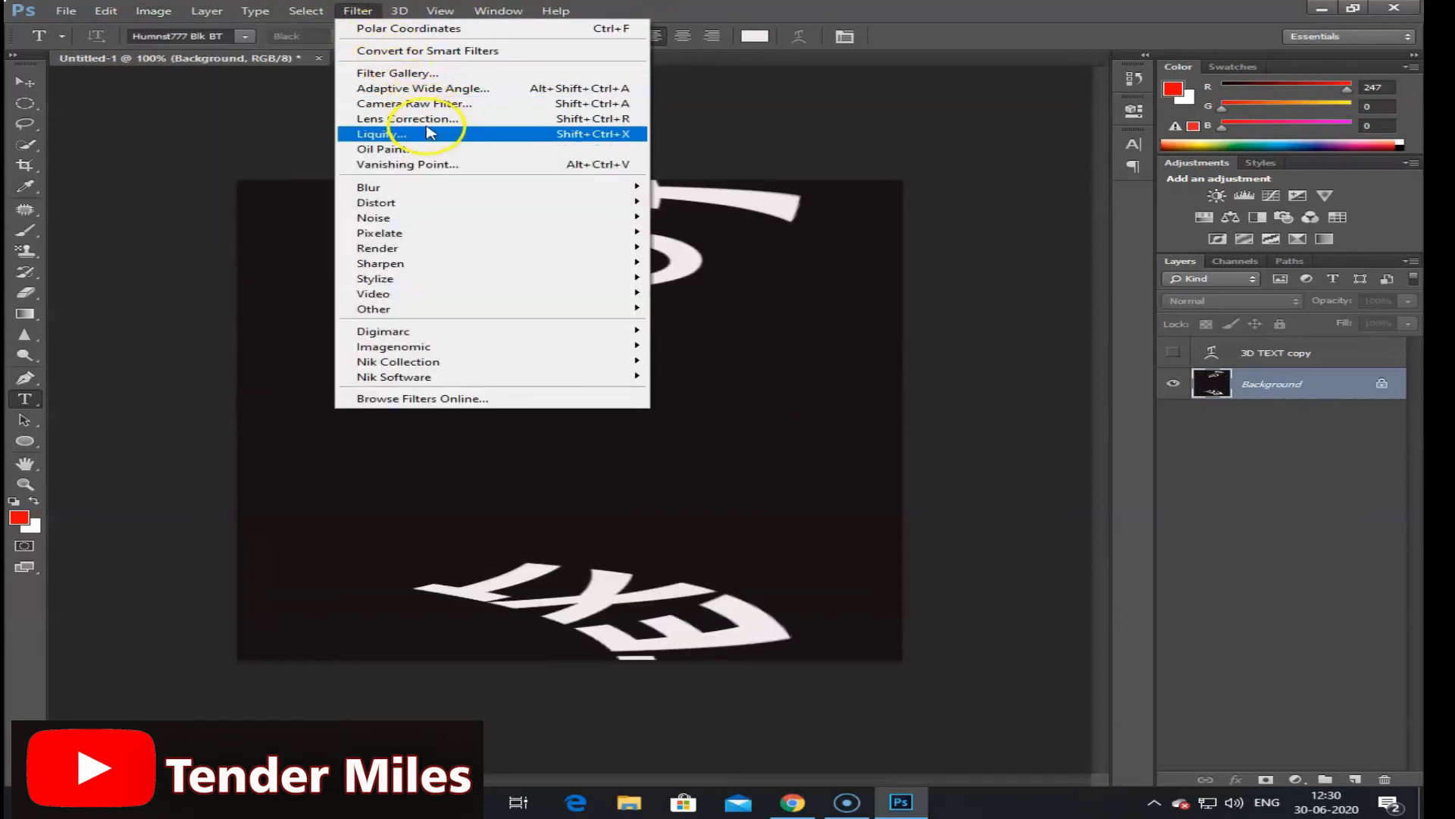
mouse_move(507, 276)
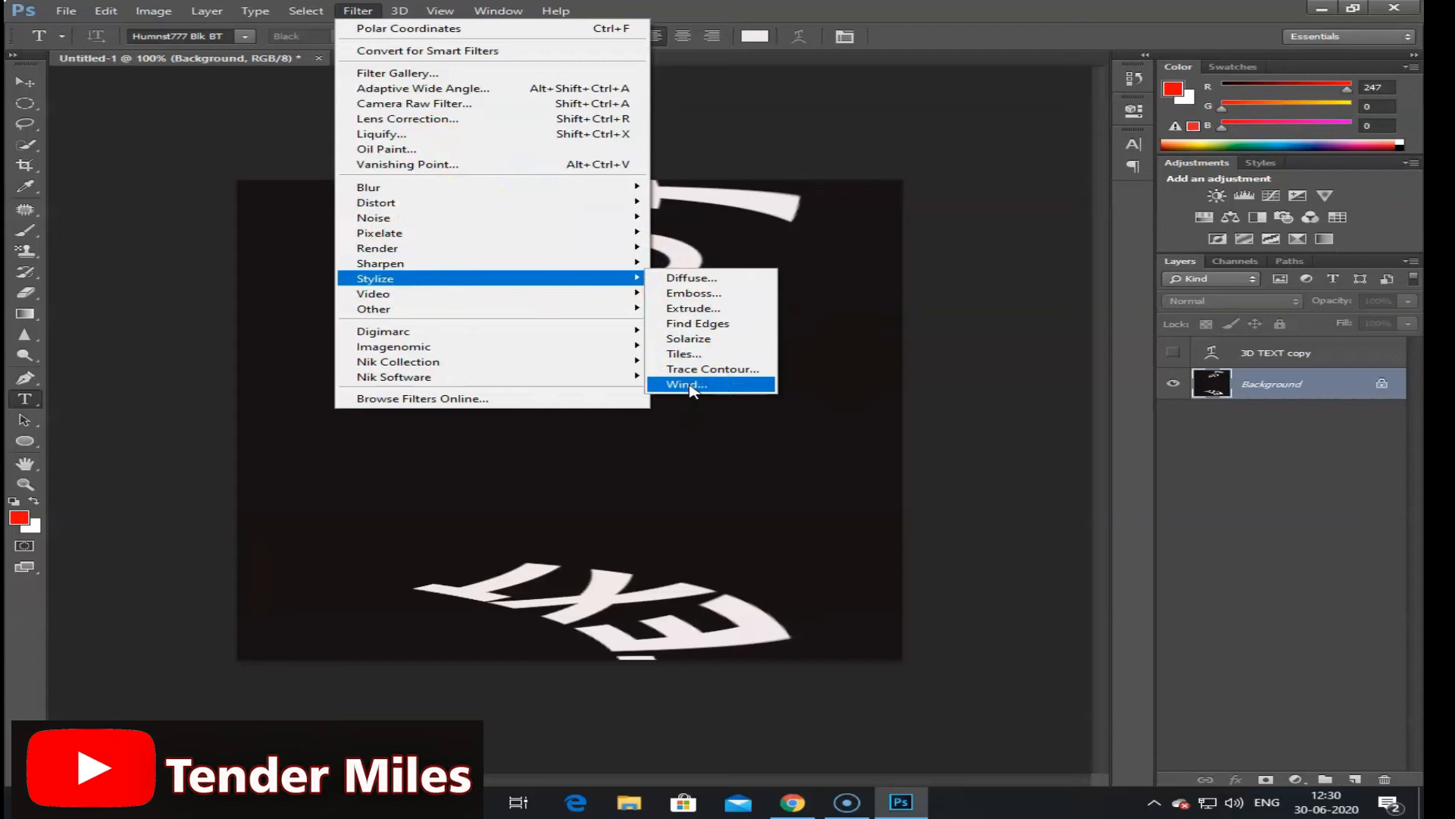
click(692, 389)
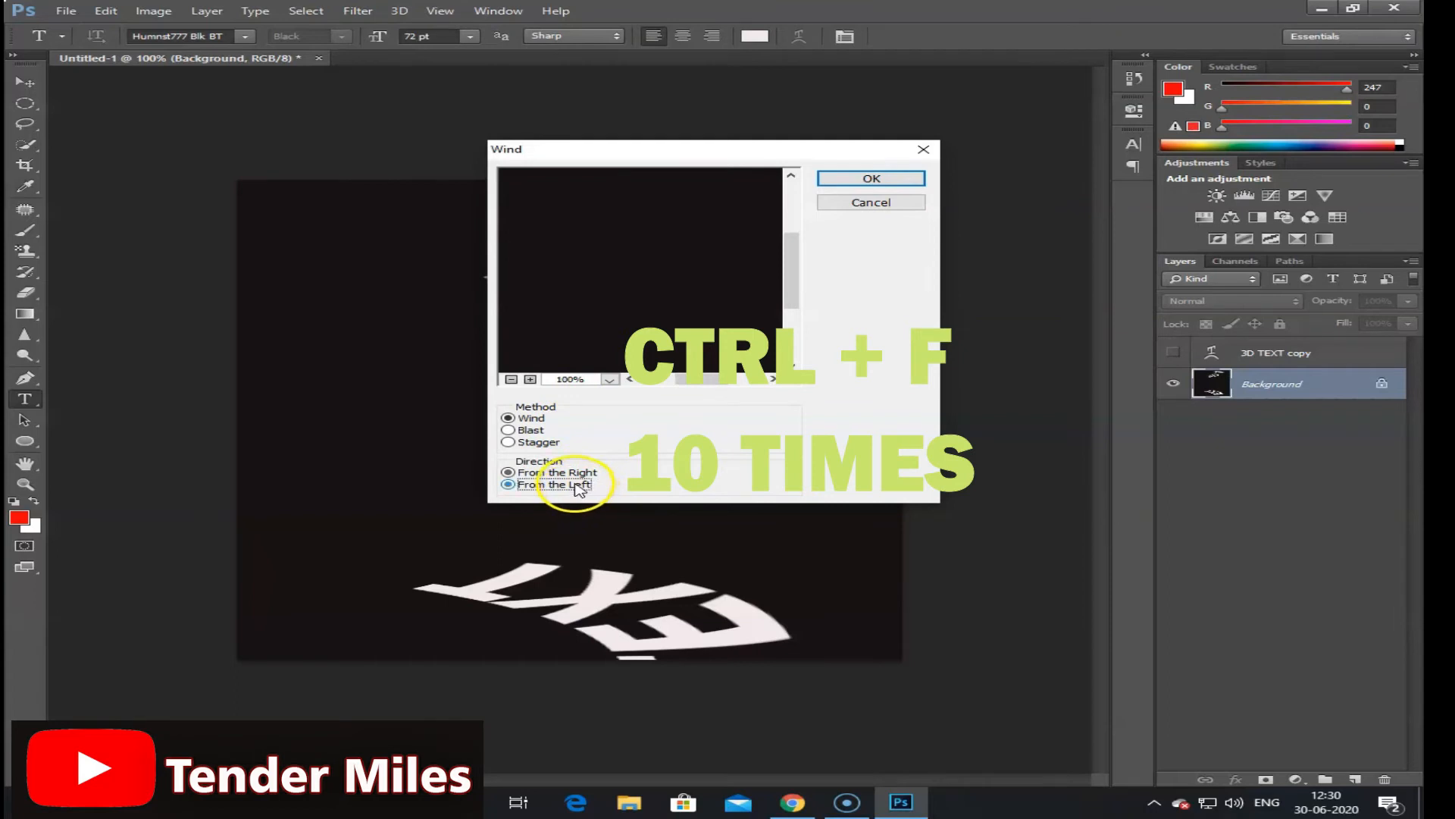
click(885, 179)
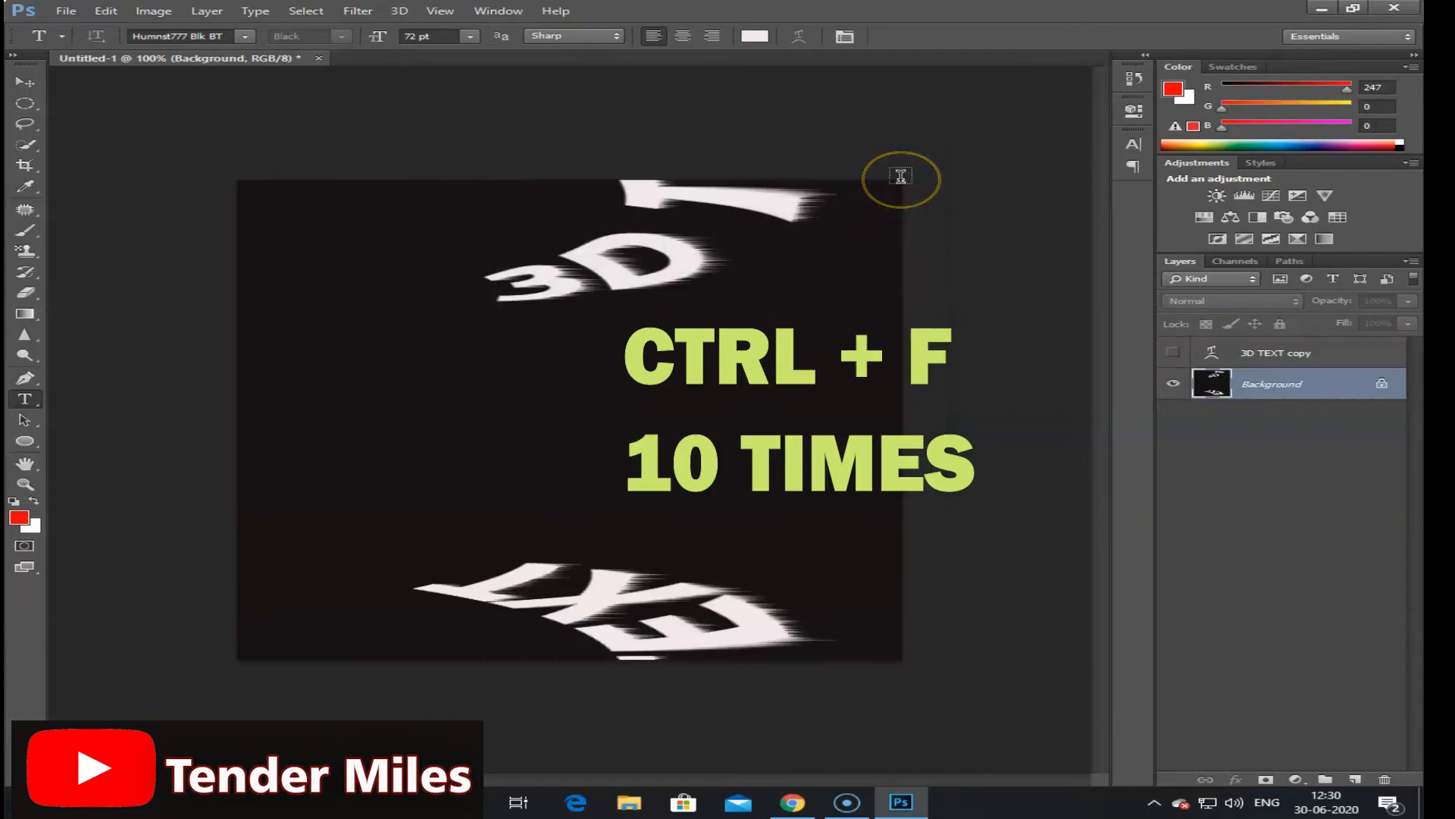
Step: Reapply the same Wind filter repeatedly until the letter streaks extend to the right edge of the canvas
key(ctrl+f)
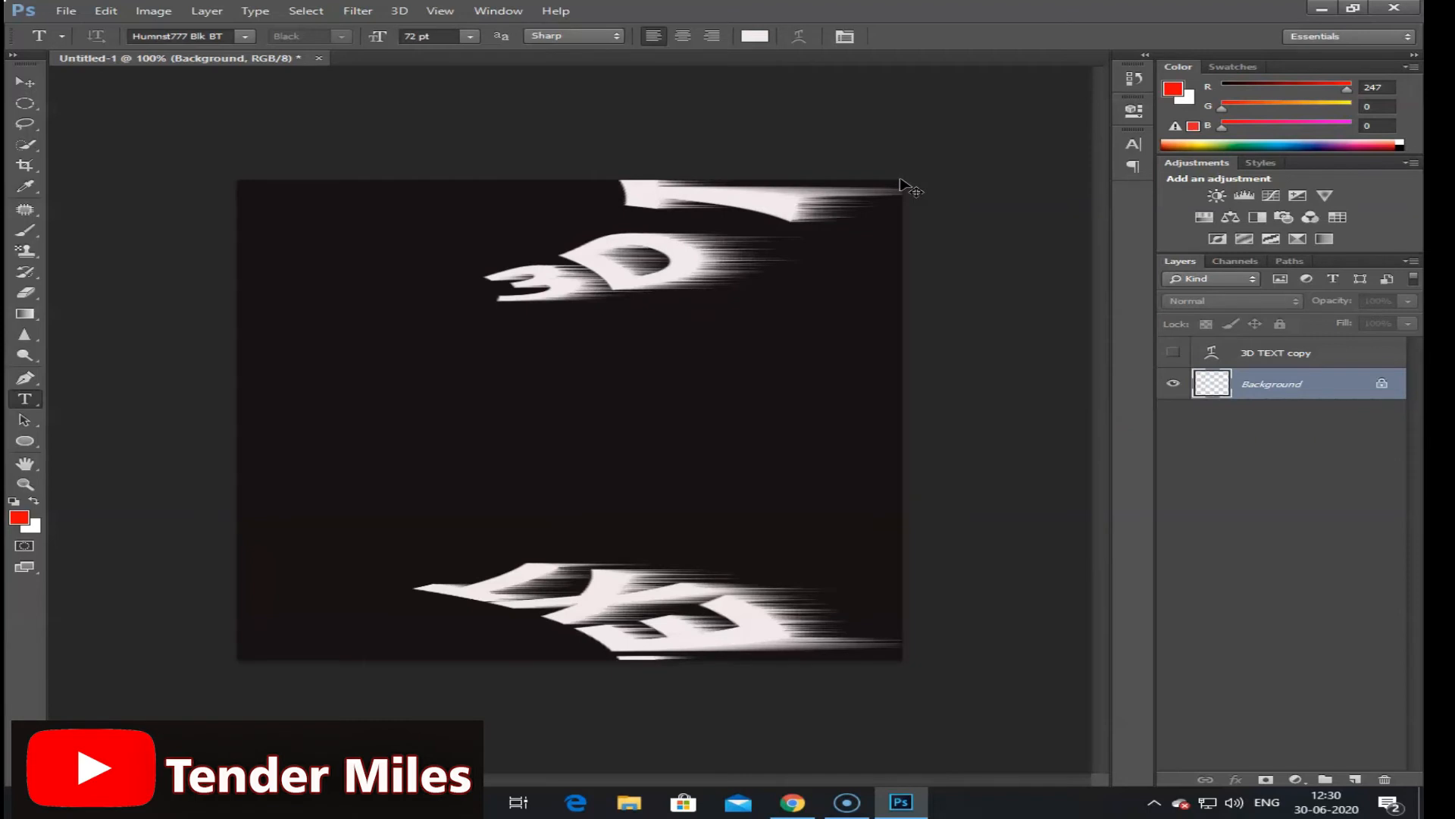
key(ctrl+f)
key(ctrl+f)
key(ctrl+f)
key(ctrl+f)
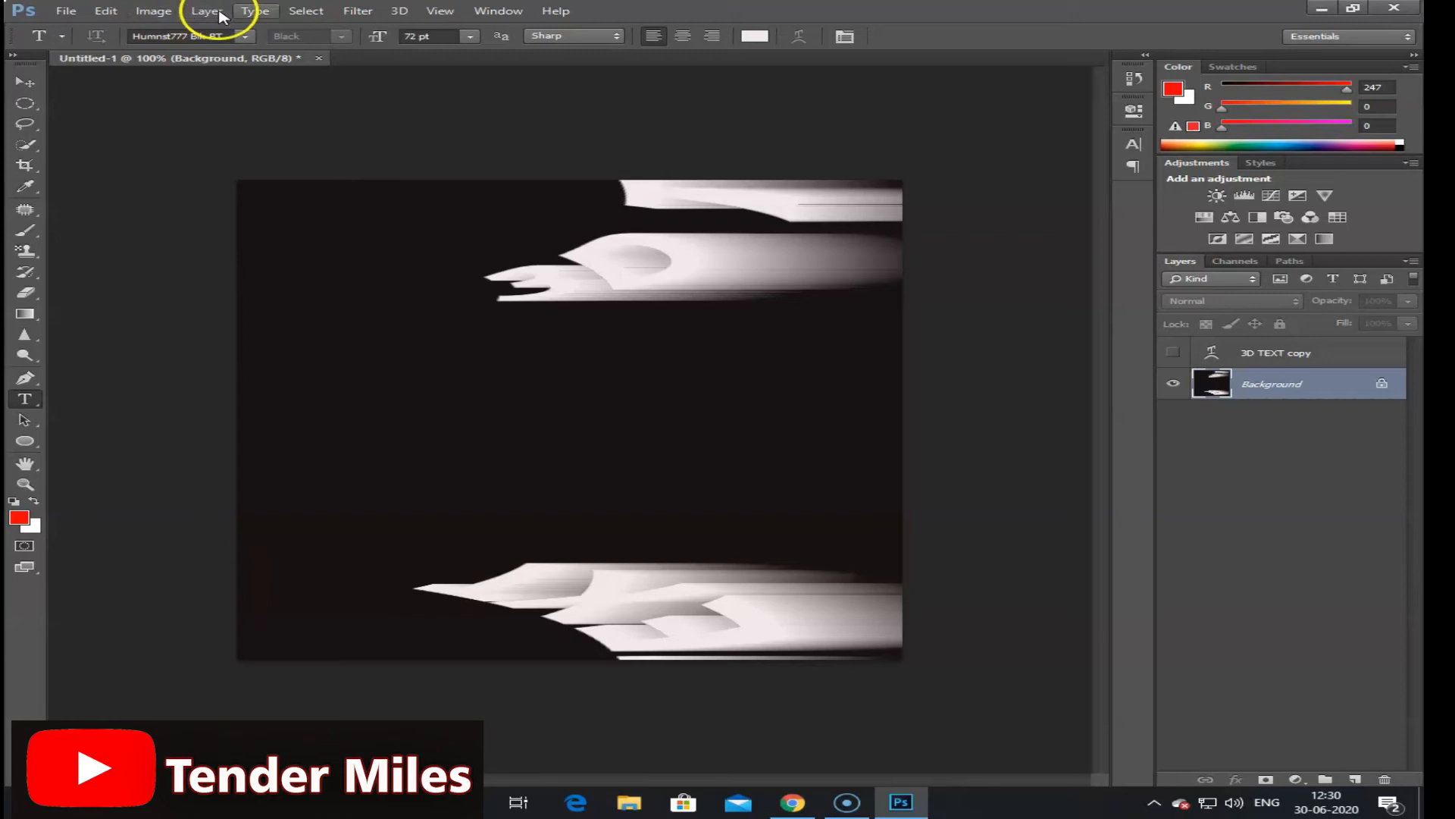
Step: Rotate the whole image 90° counterclockwise
click(162, 12)
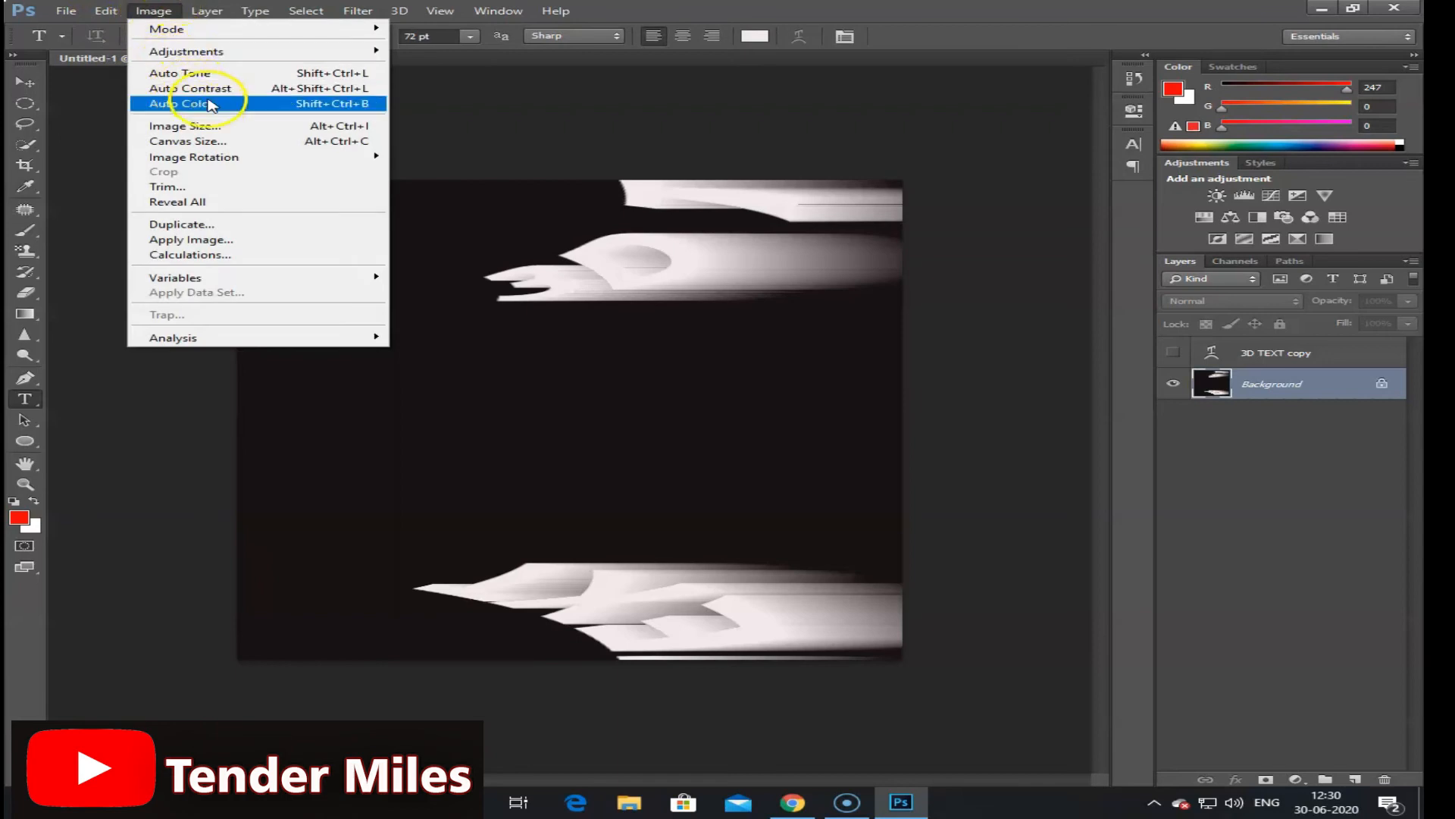
mouse_move(261, 165)
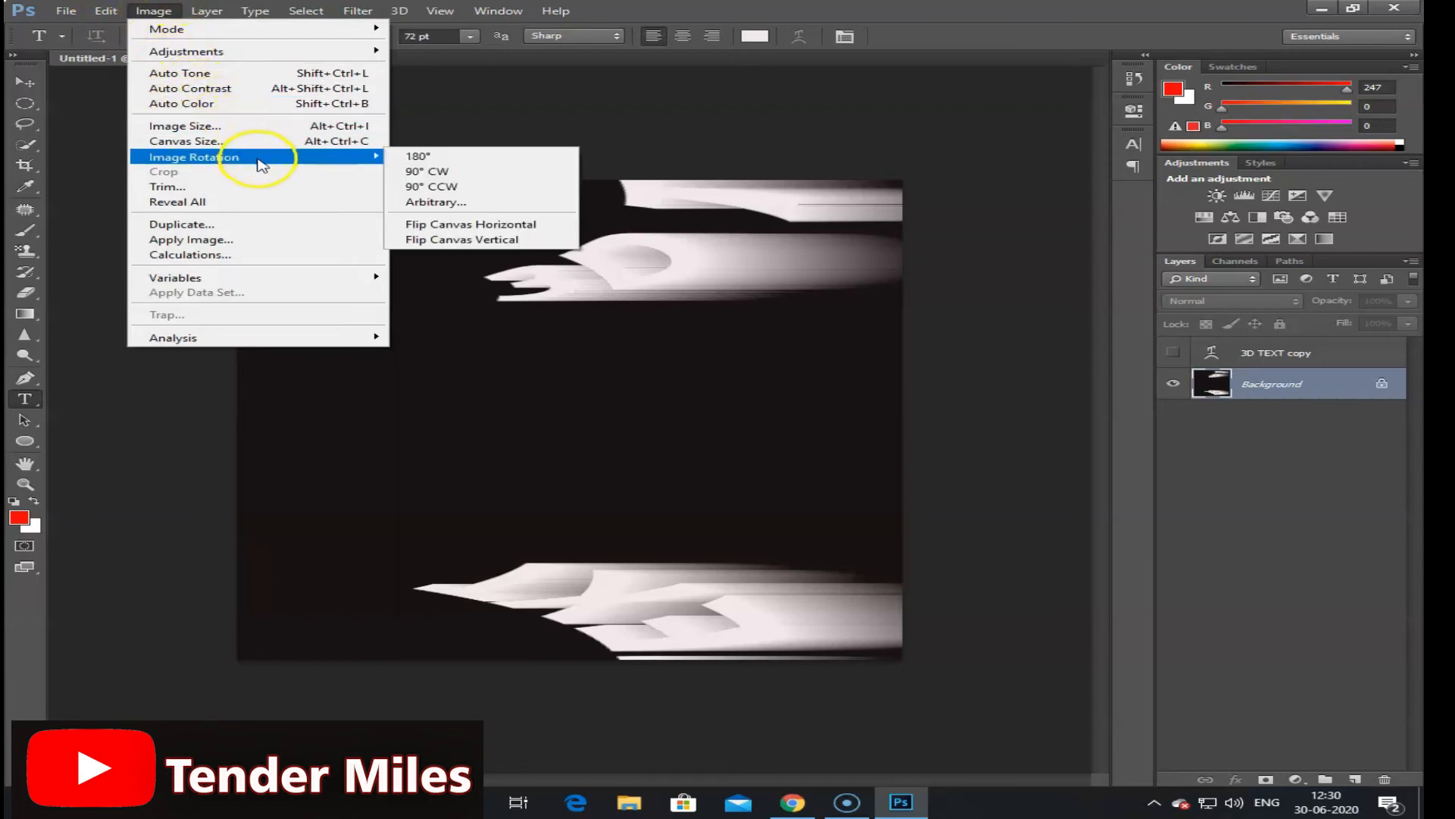
click(439, 187)
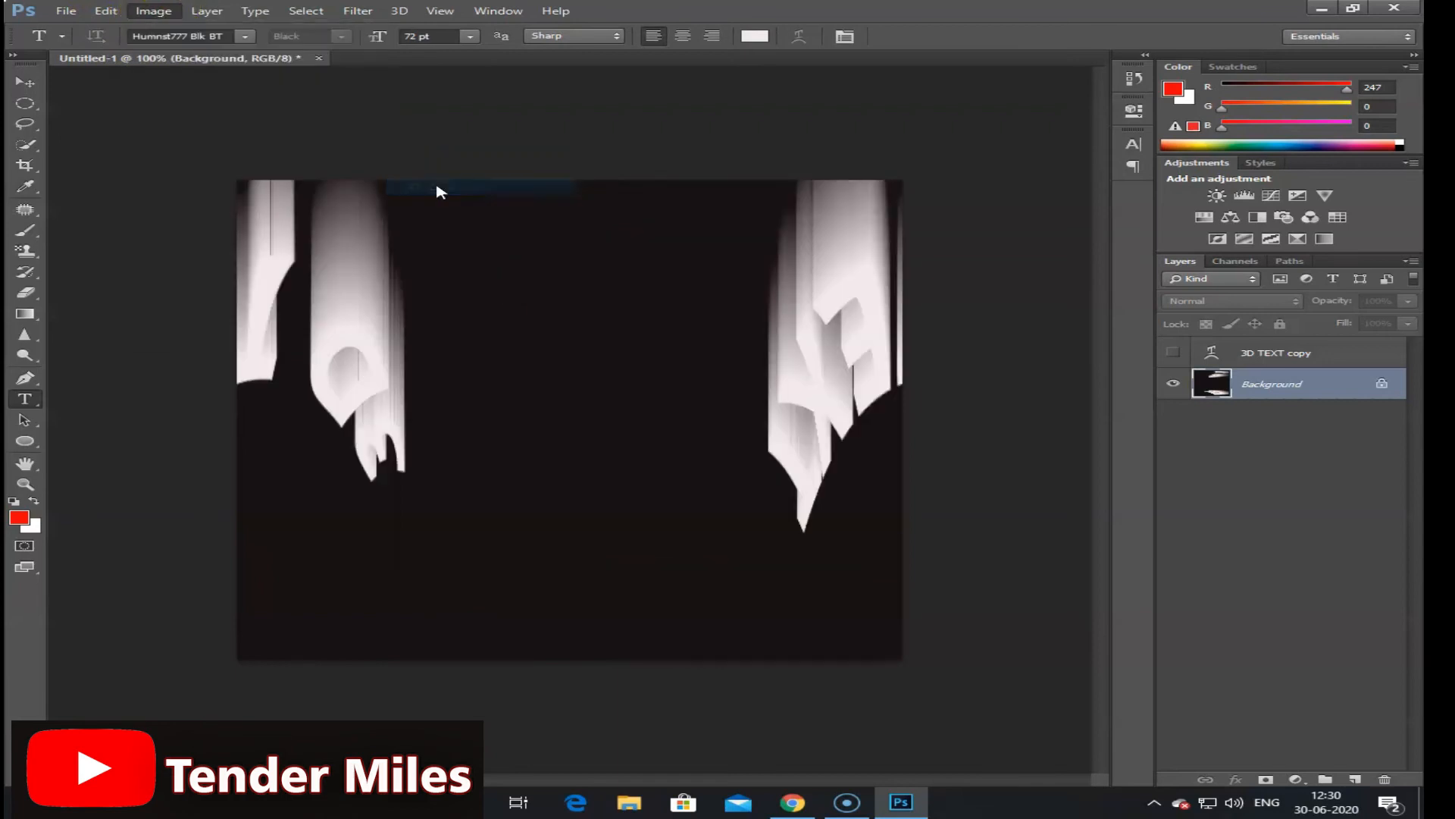
Step: Apply the Polar Coordinates filter to the Background layer using Rectangular to Polar
click(362, 12)
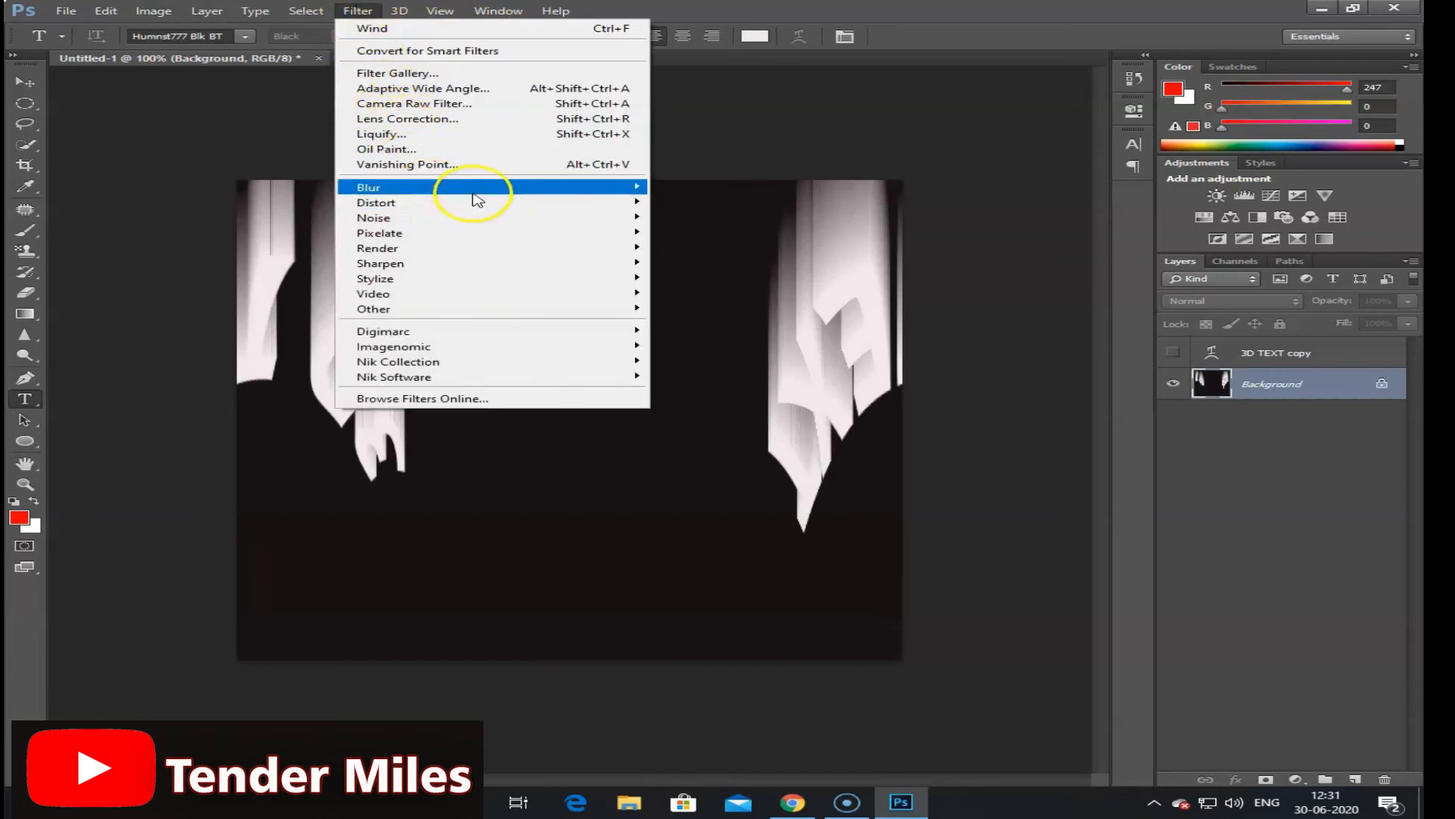
mouse_move(520, 202)
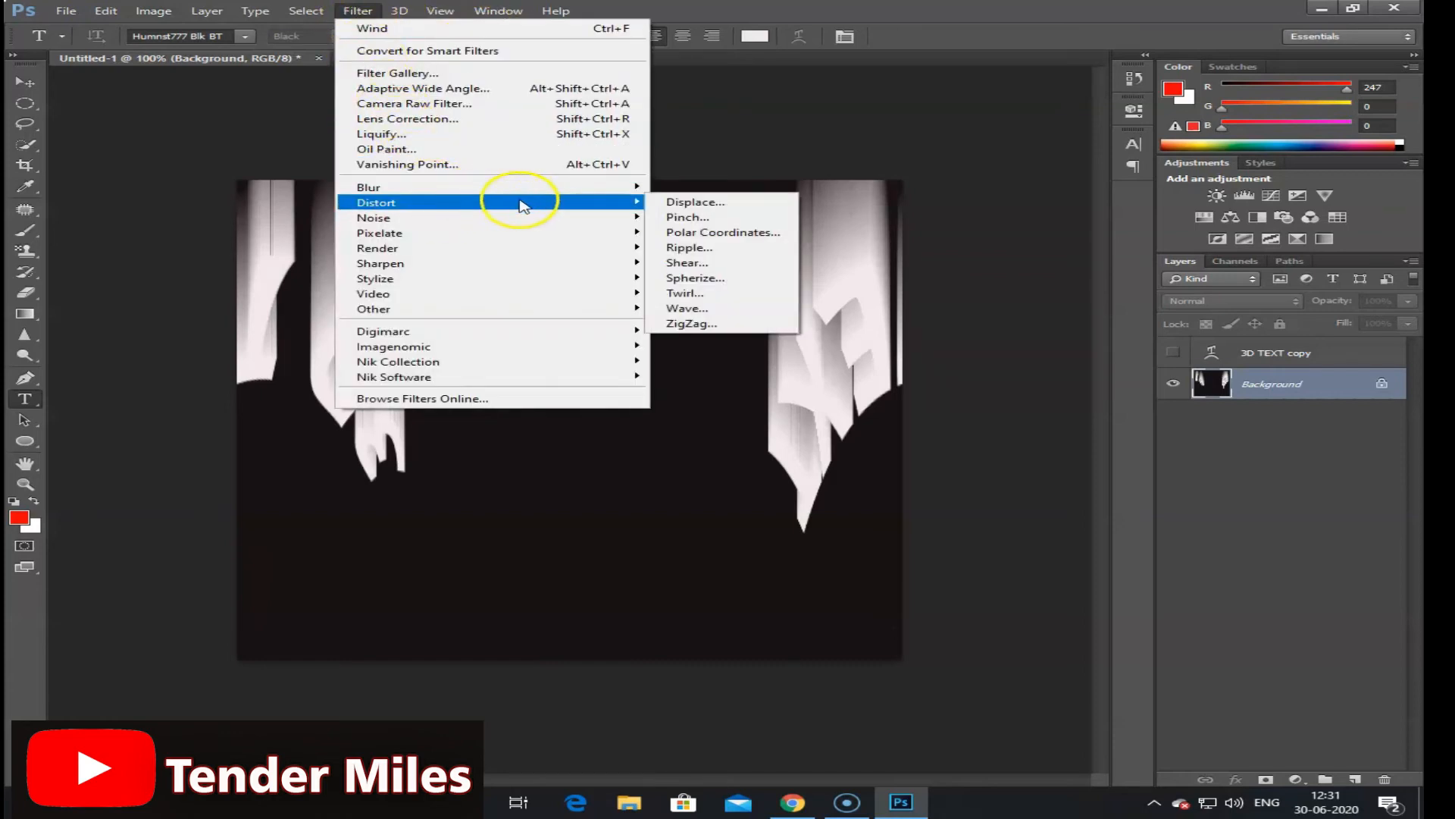
click(708, 232)
click(599, 426)
click(819, 201)
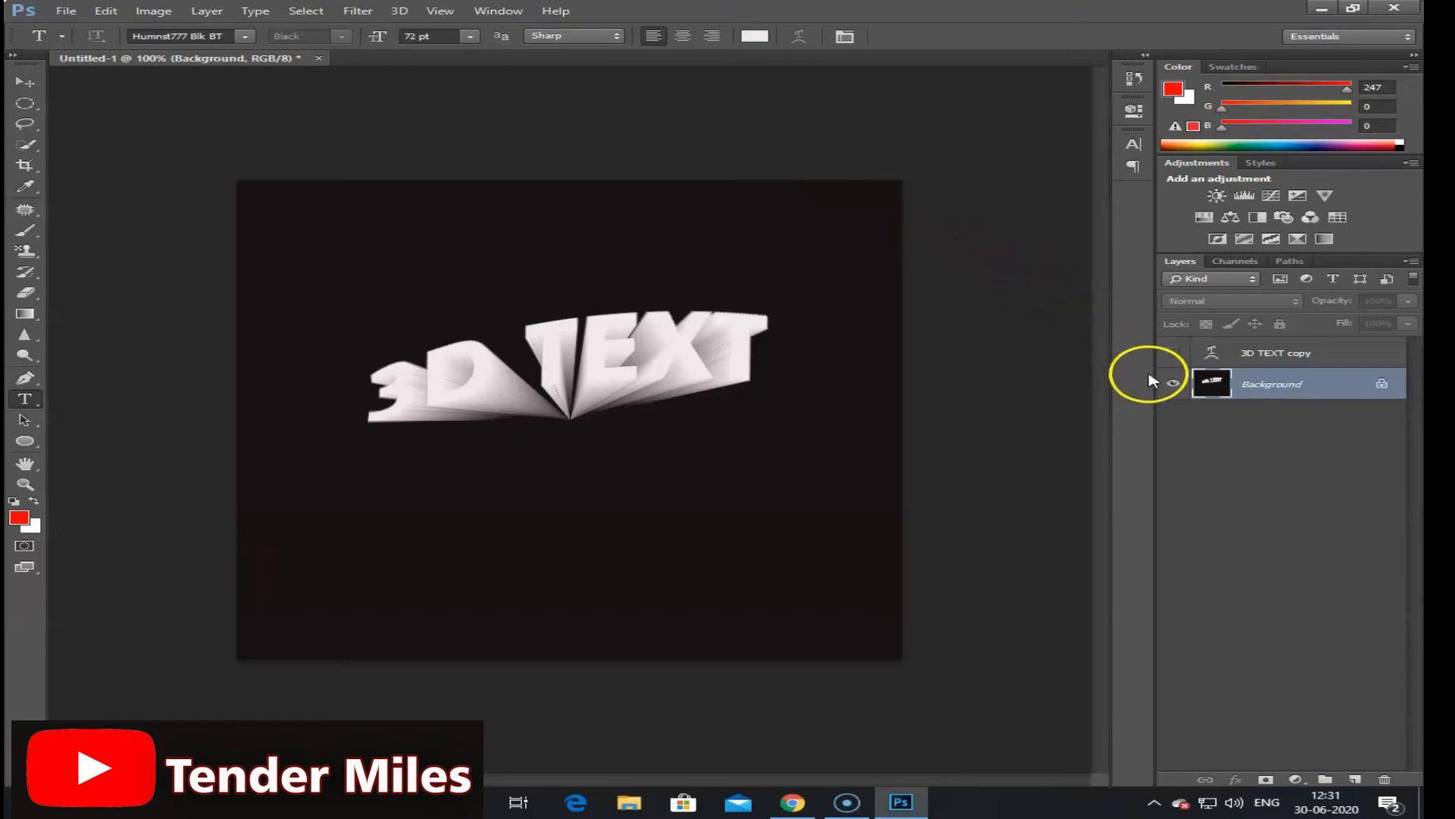
Step: Make the 3D TEXT copy layer visible and change its text color to bright red
click(1287, 352)
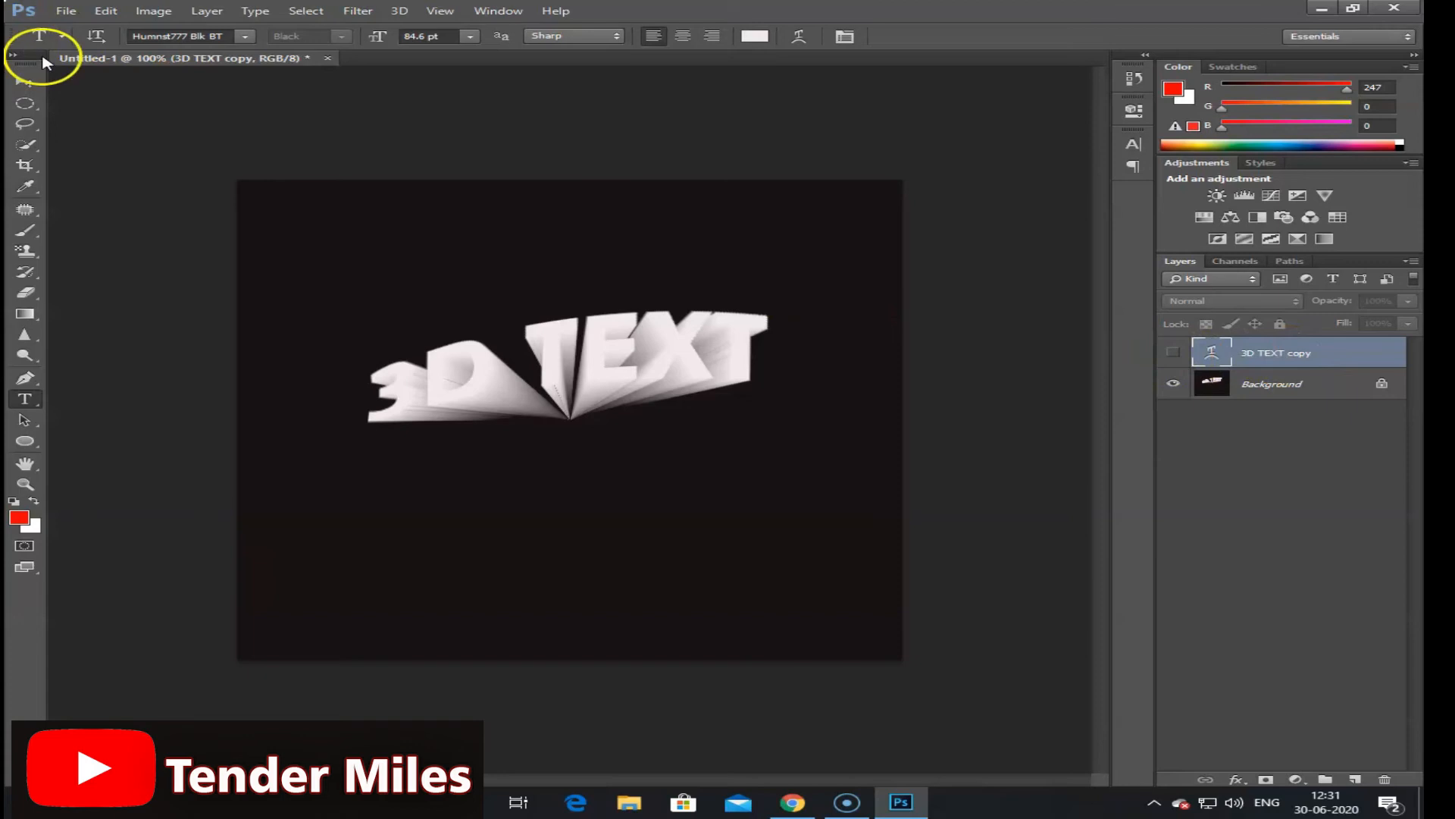
click(1176, 353)
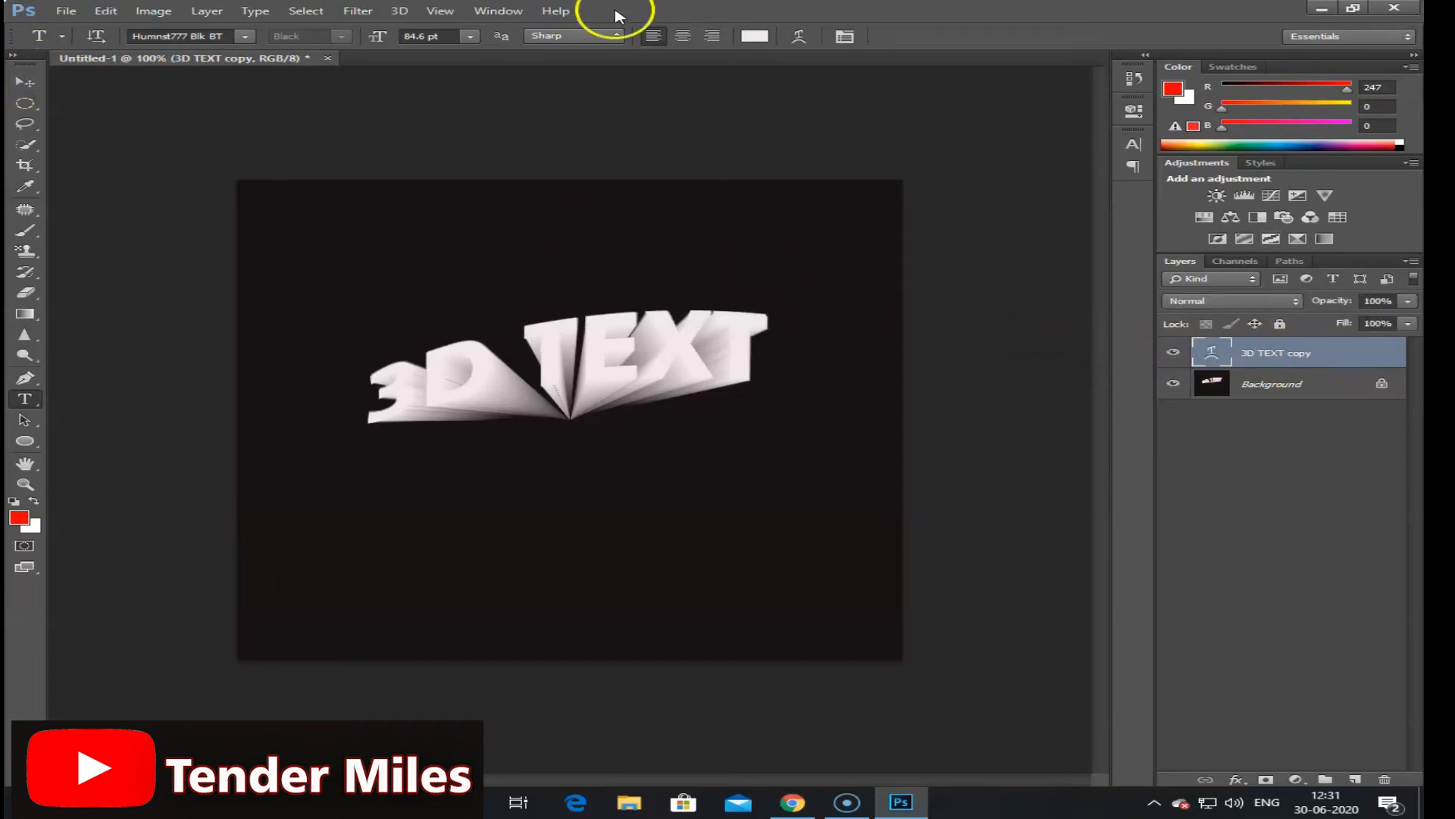
click(749, 38)
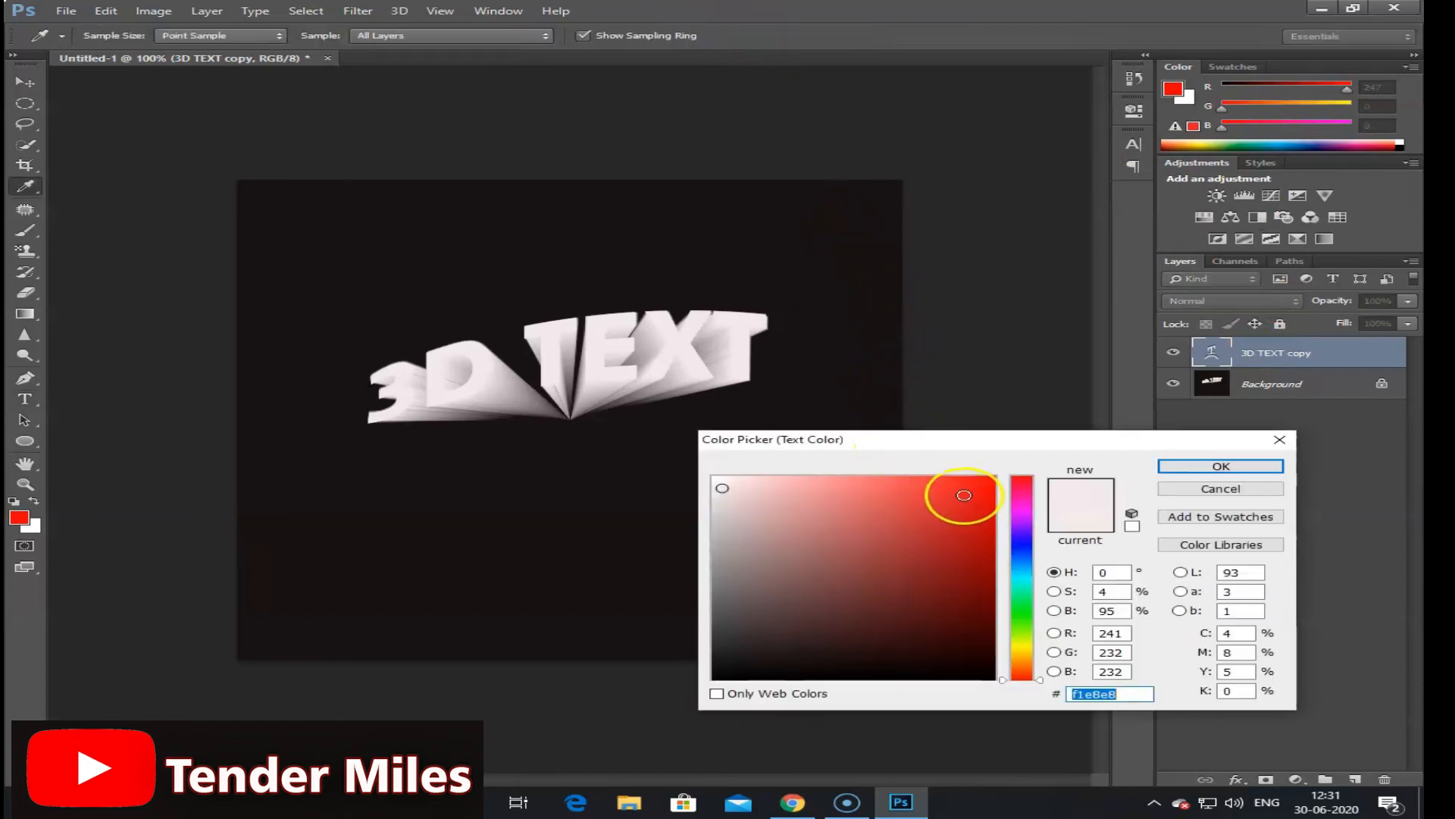
click(964, 495)
click(1183, 466)
click(1174, 485)
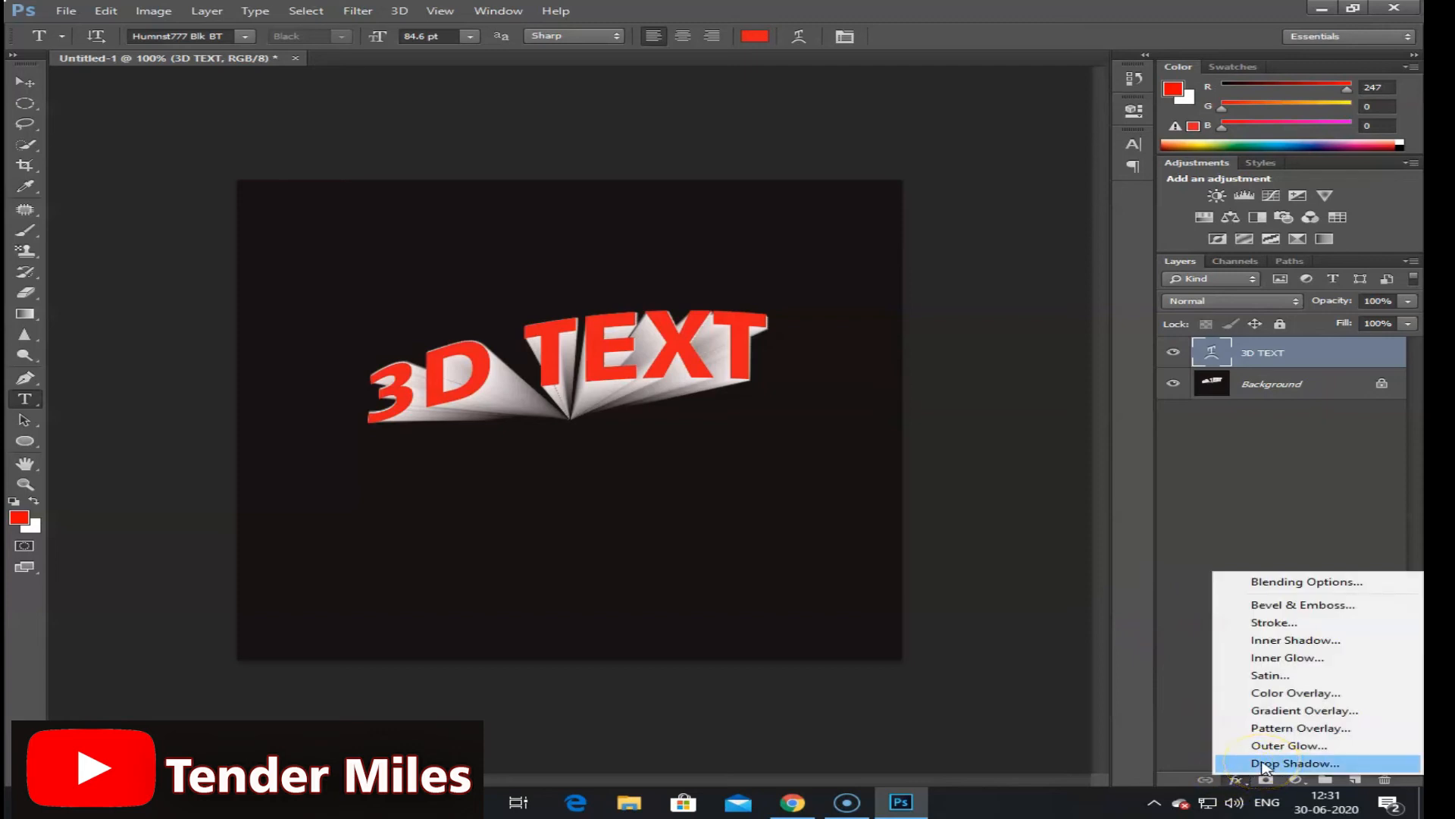
Step: Add Inner Shadow and Stroke effects to the 3D TEXT layer, keeping their default settings
click(1332, 643)
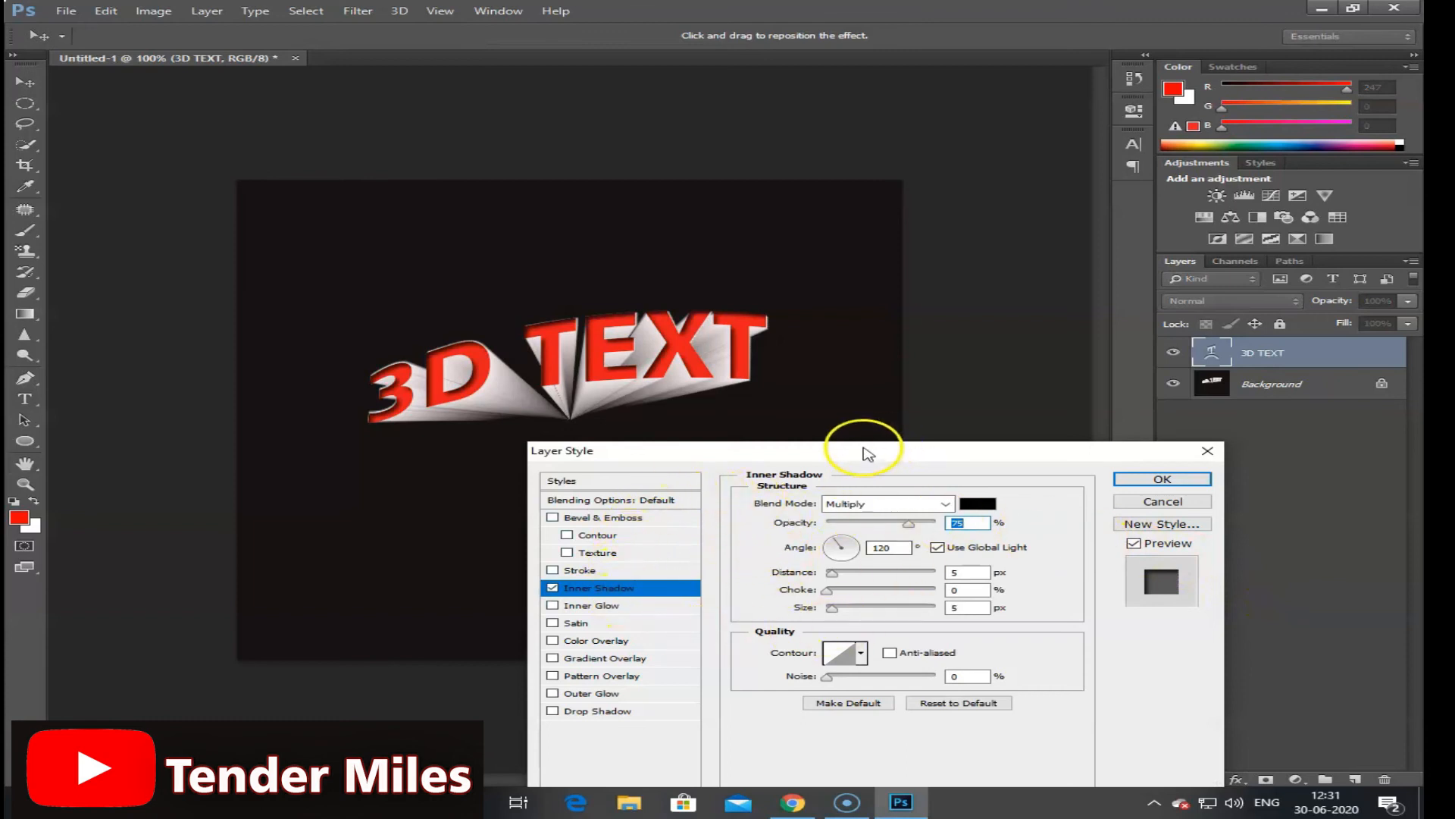
drag(923, 460, 1031, 351)
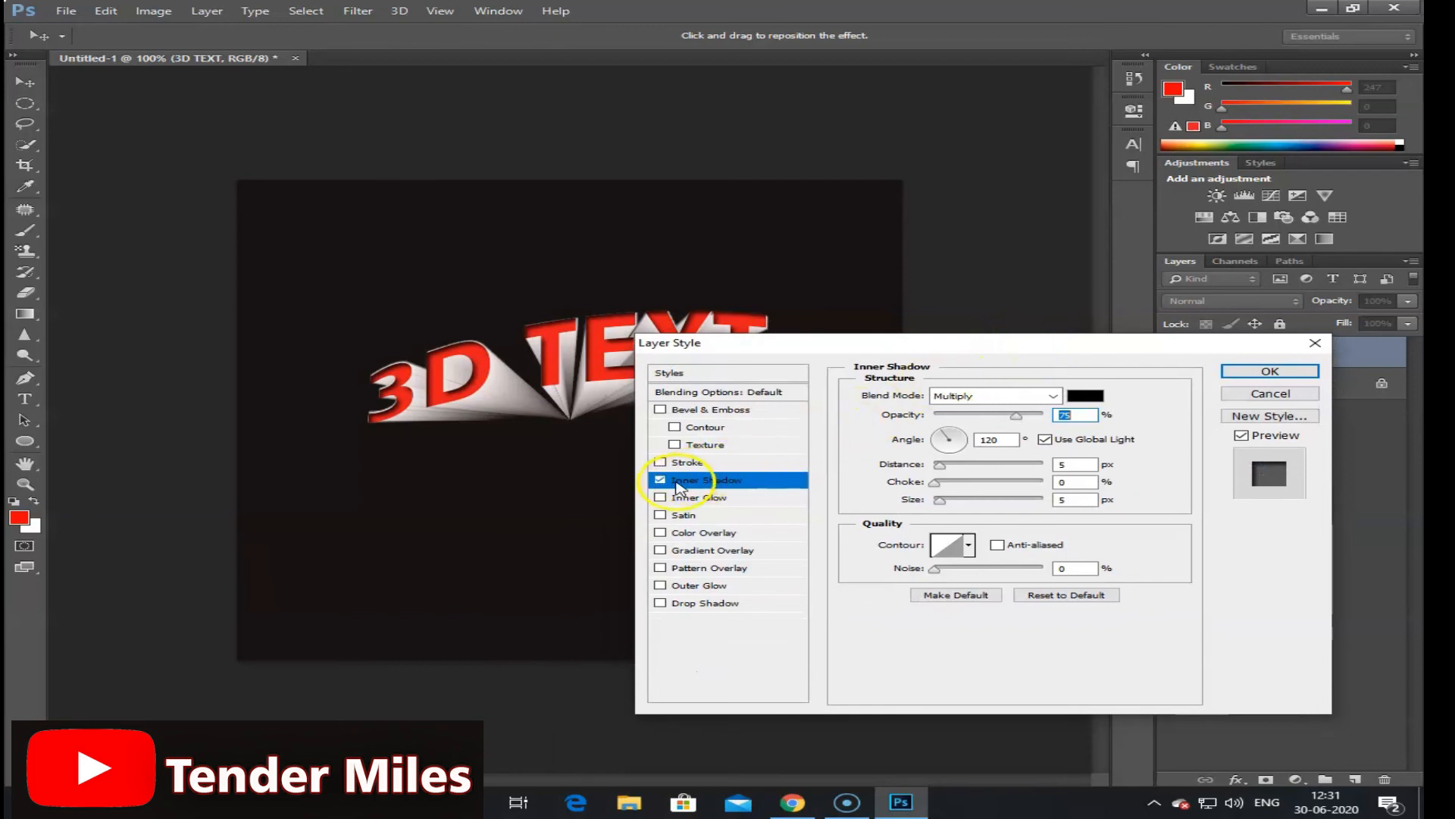
click(1277, 373)
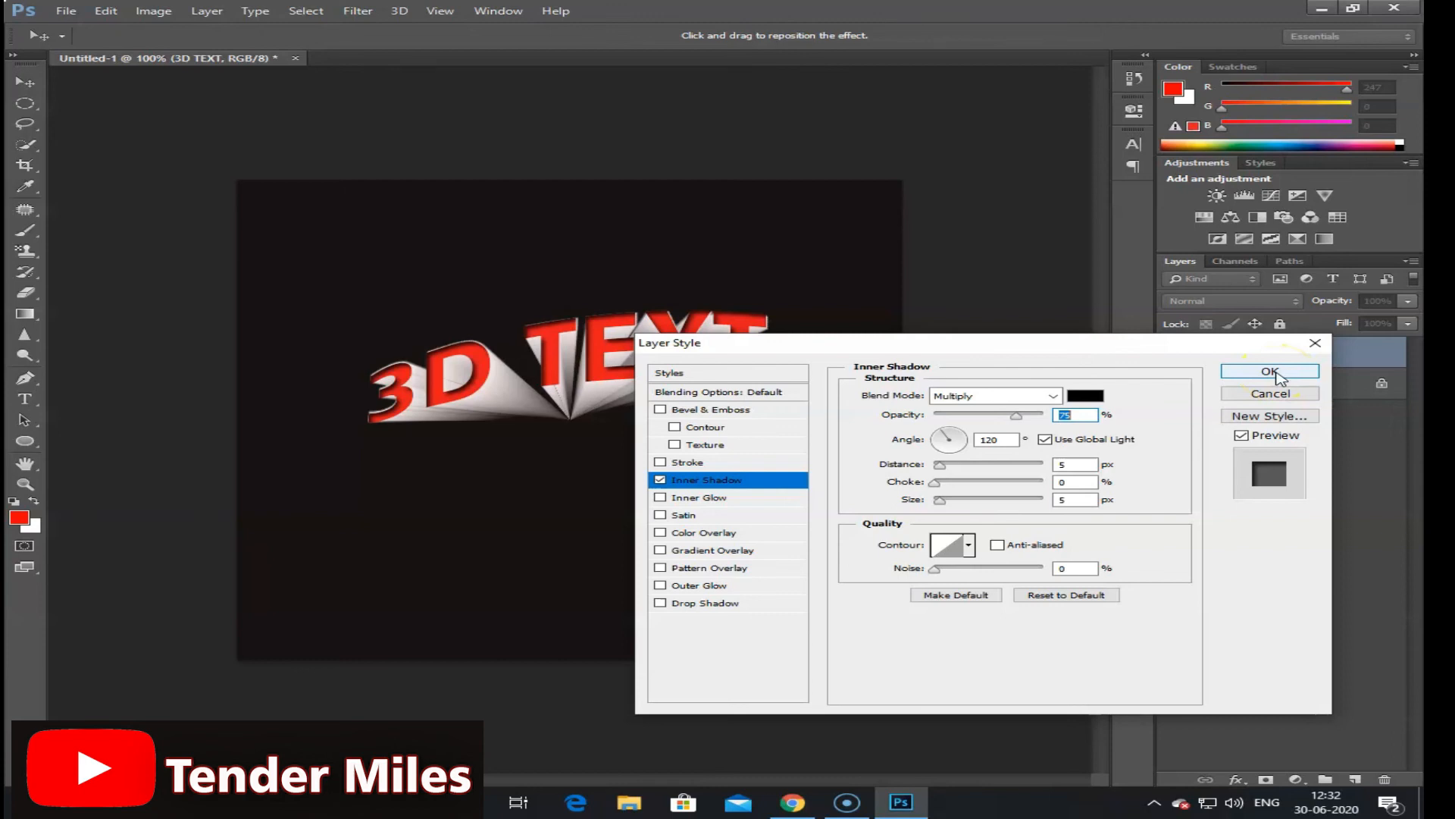
click(660, 461)
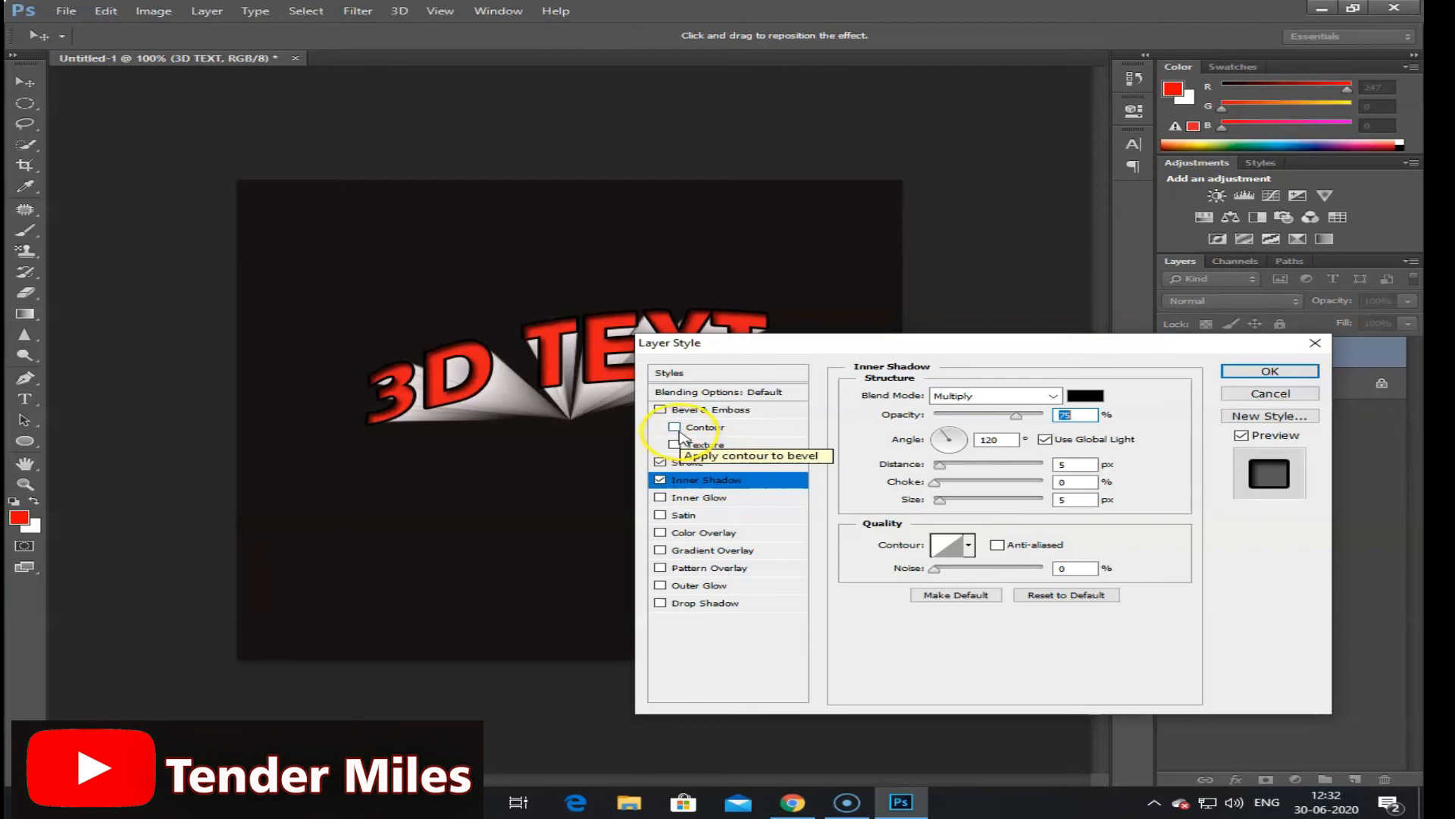
Step: Try Bevel & Emboss with the Texture option on the 3D TEXT layer, and turn both off again
click(674, 445)
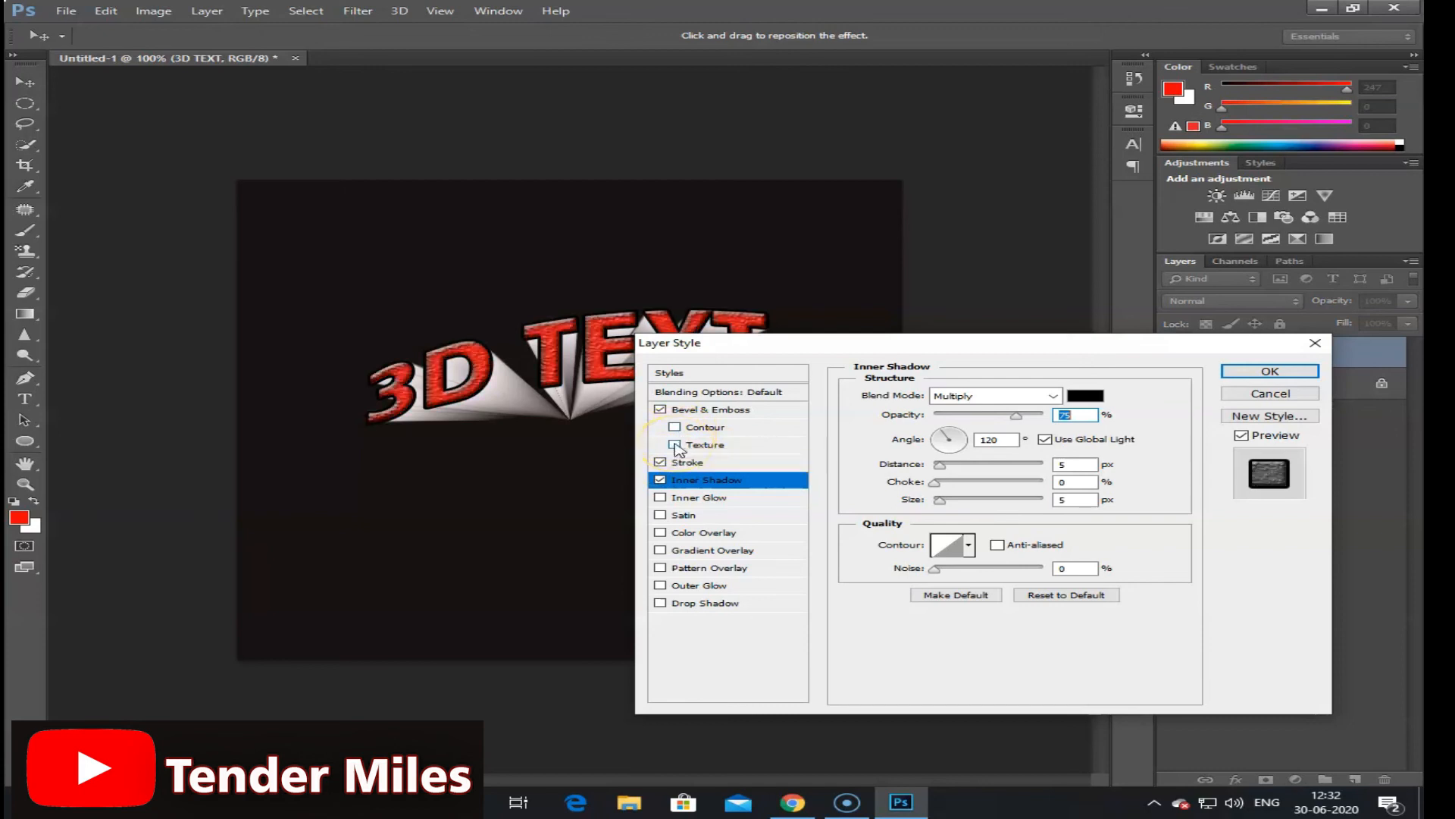
click(724, 445)
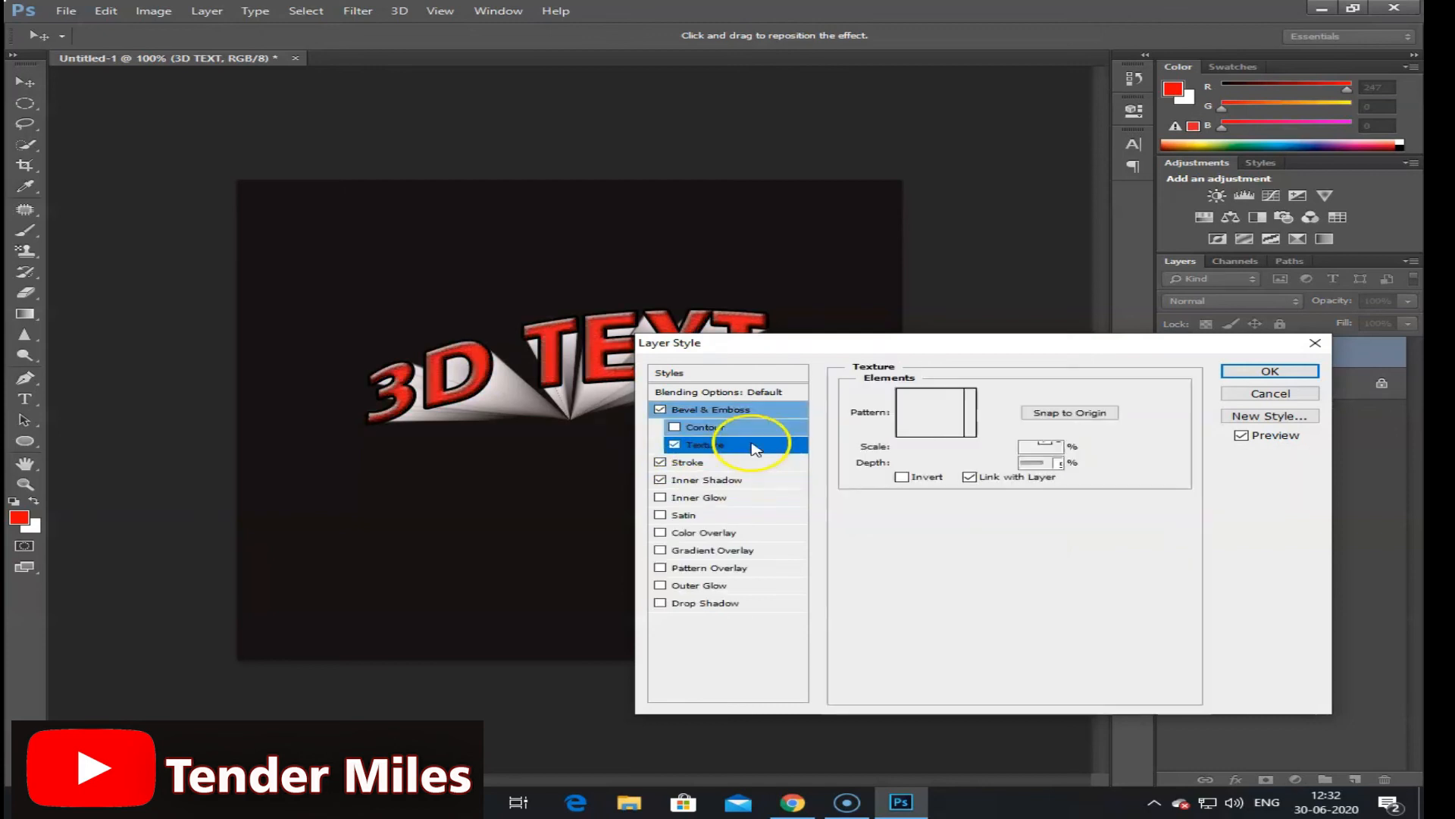
click(969, 413)
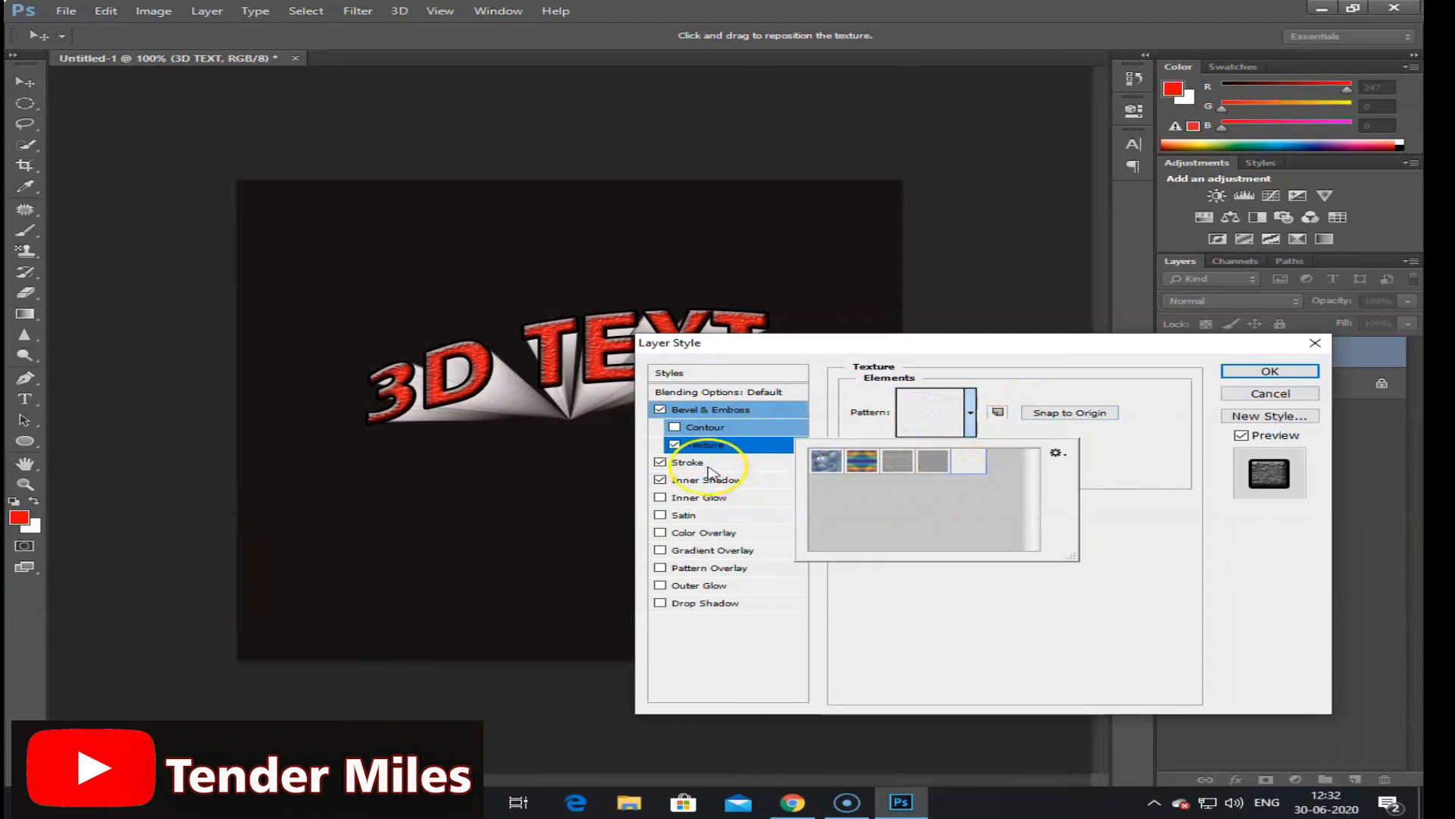
click(674, 445)
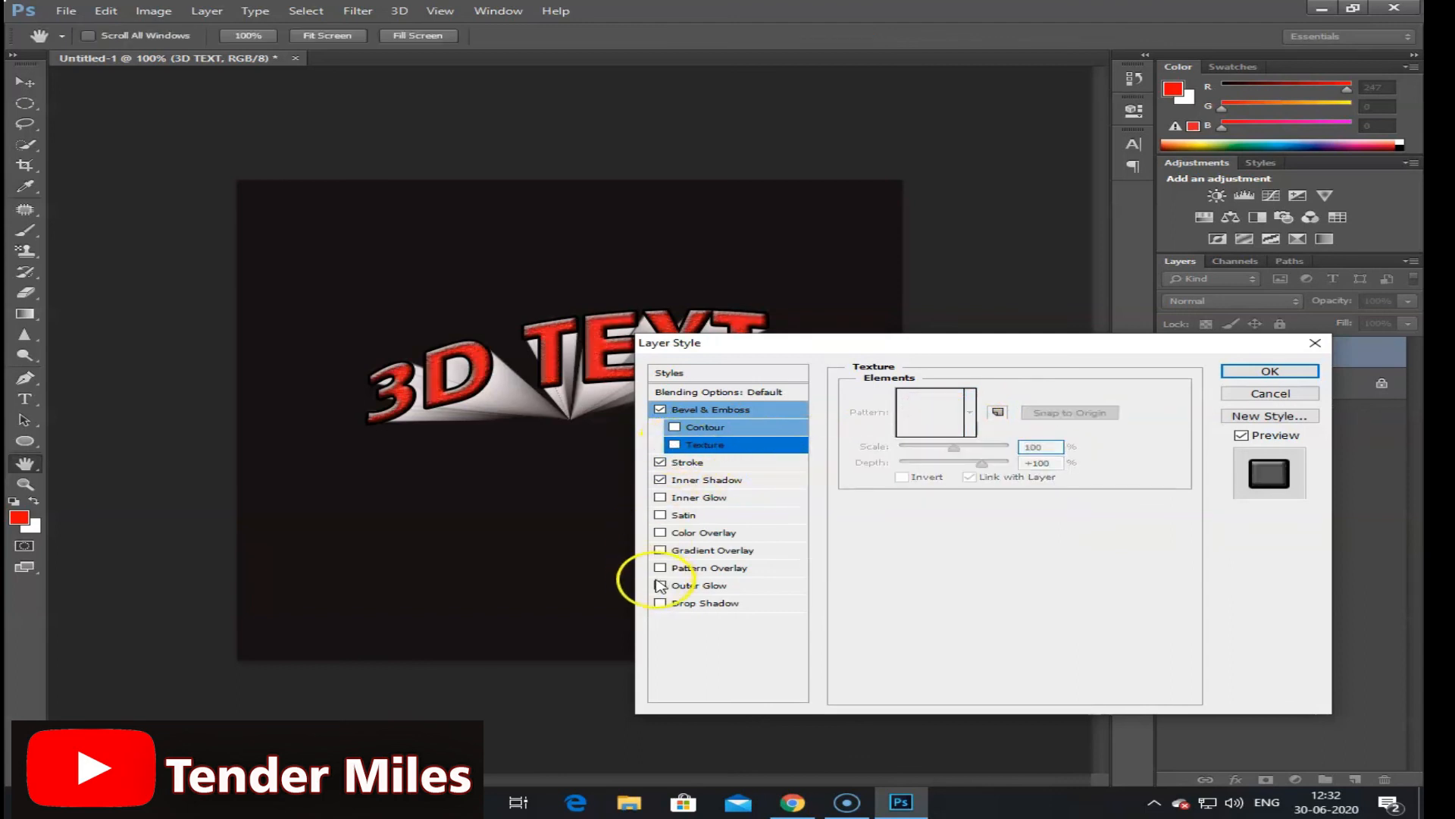
click(660, 410)
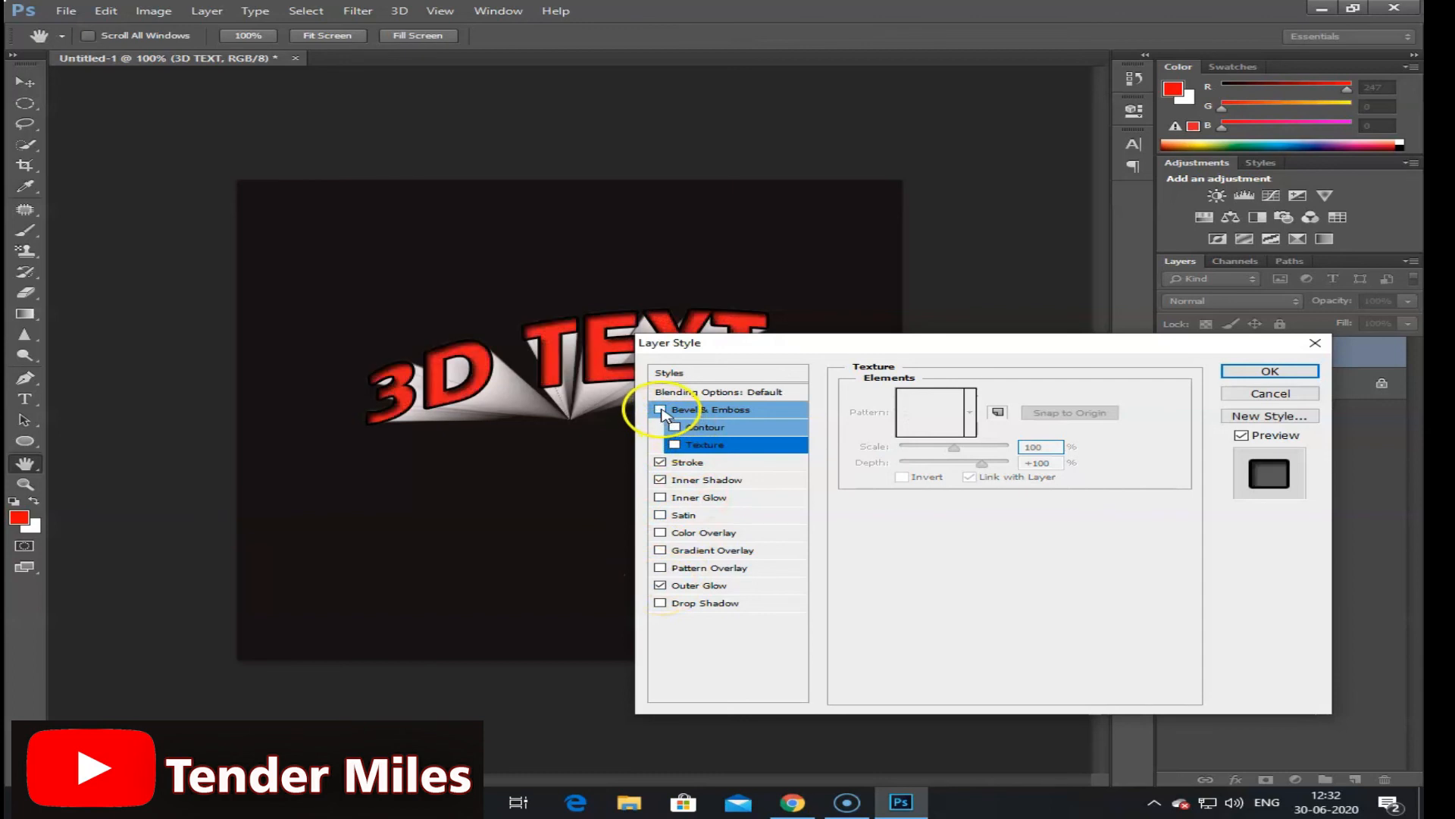
Step: Enable Drop Shadow and a Gradient Overlay on the 3D TEXT layer, choosing the orange-yellow-orange gradient preset
click(660, 603)
click(659, 551)
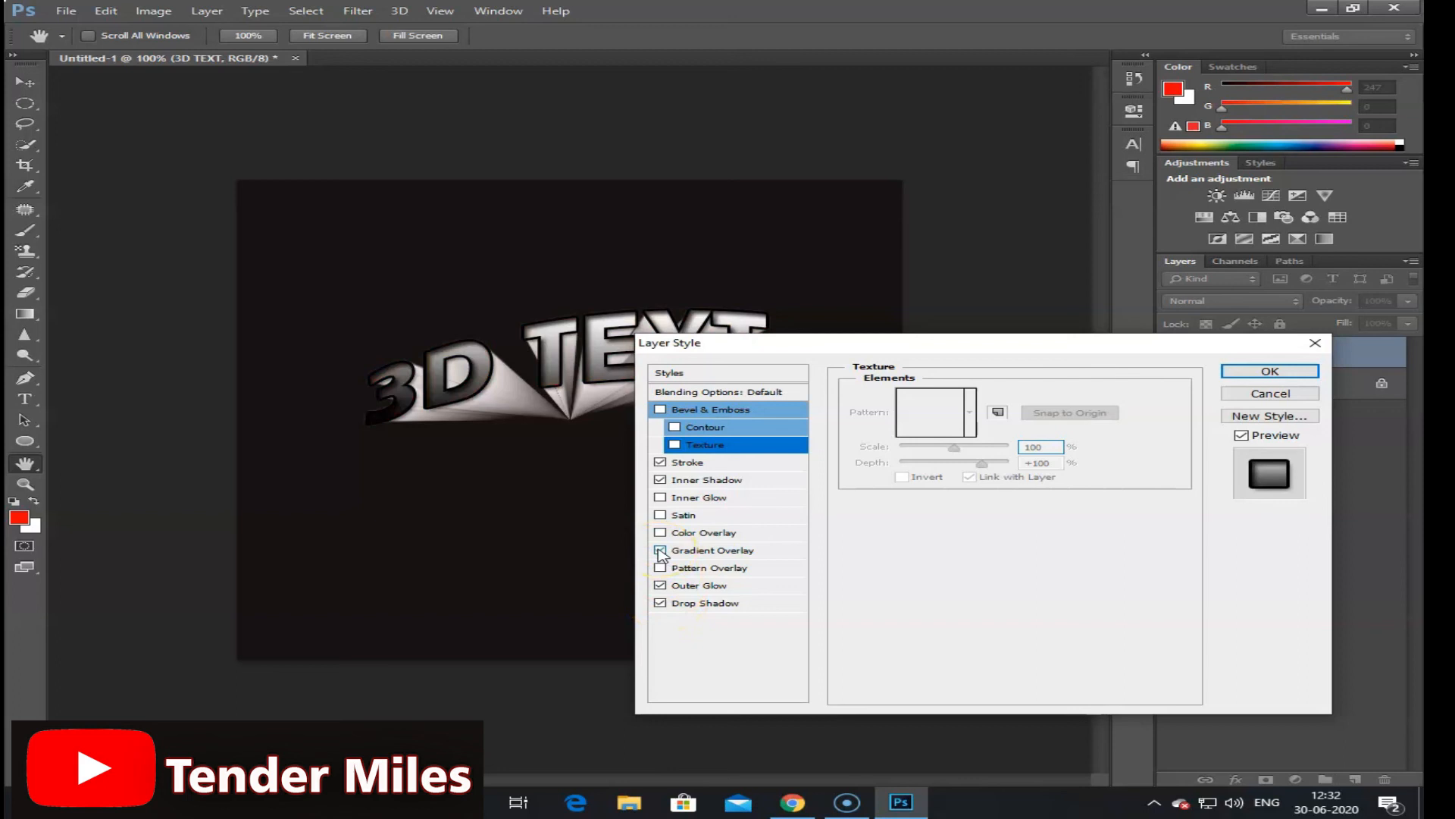
click(710, 551)
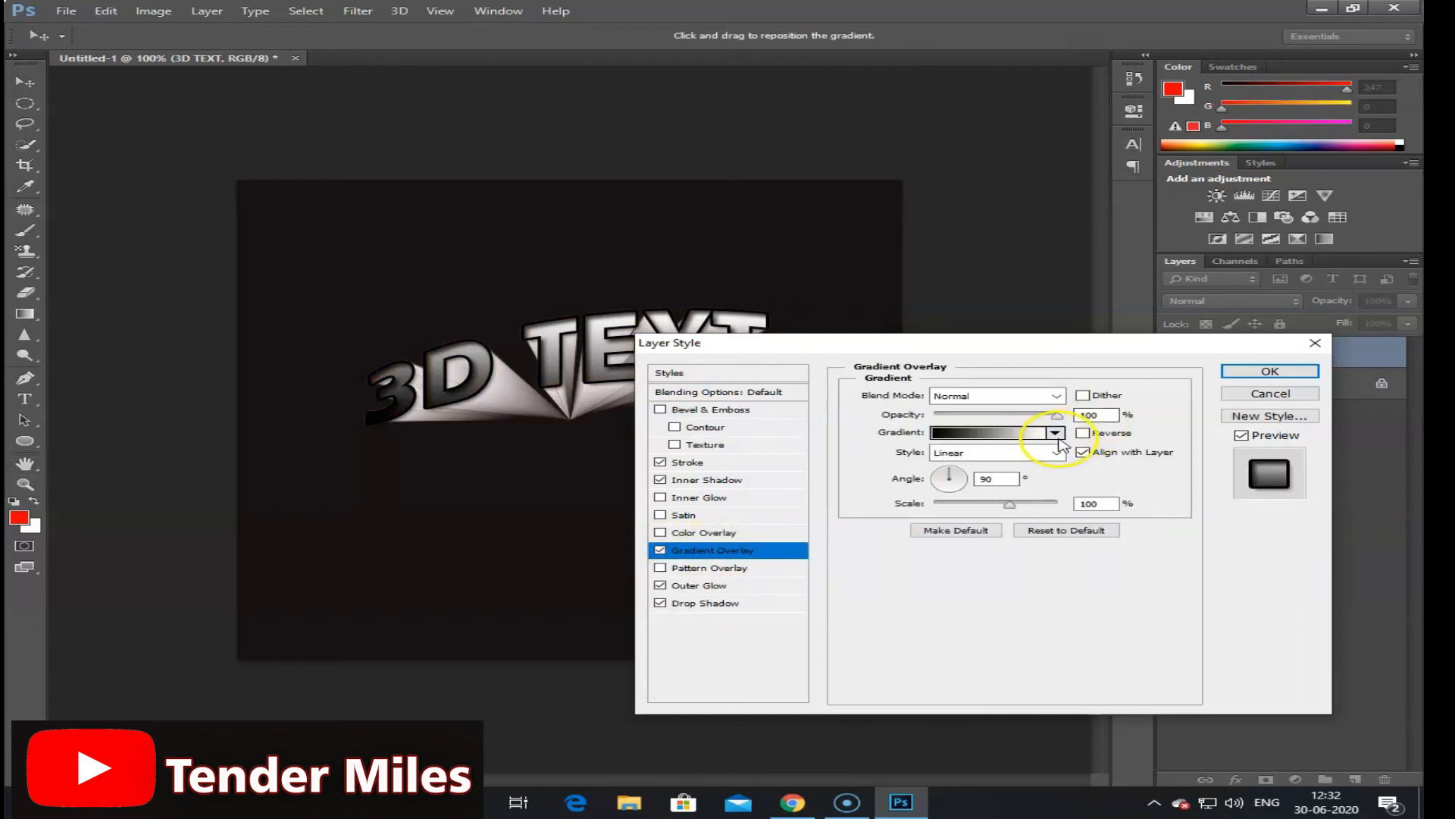
click(1056, 433)
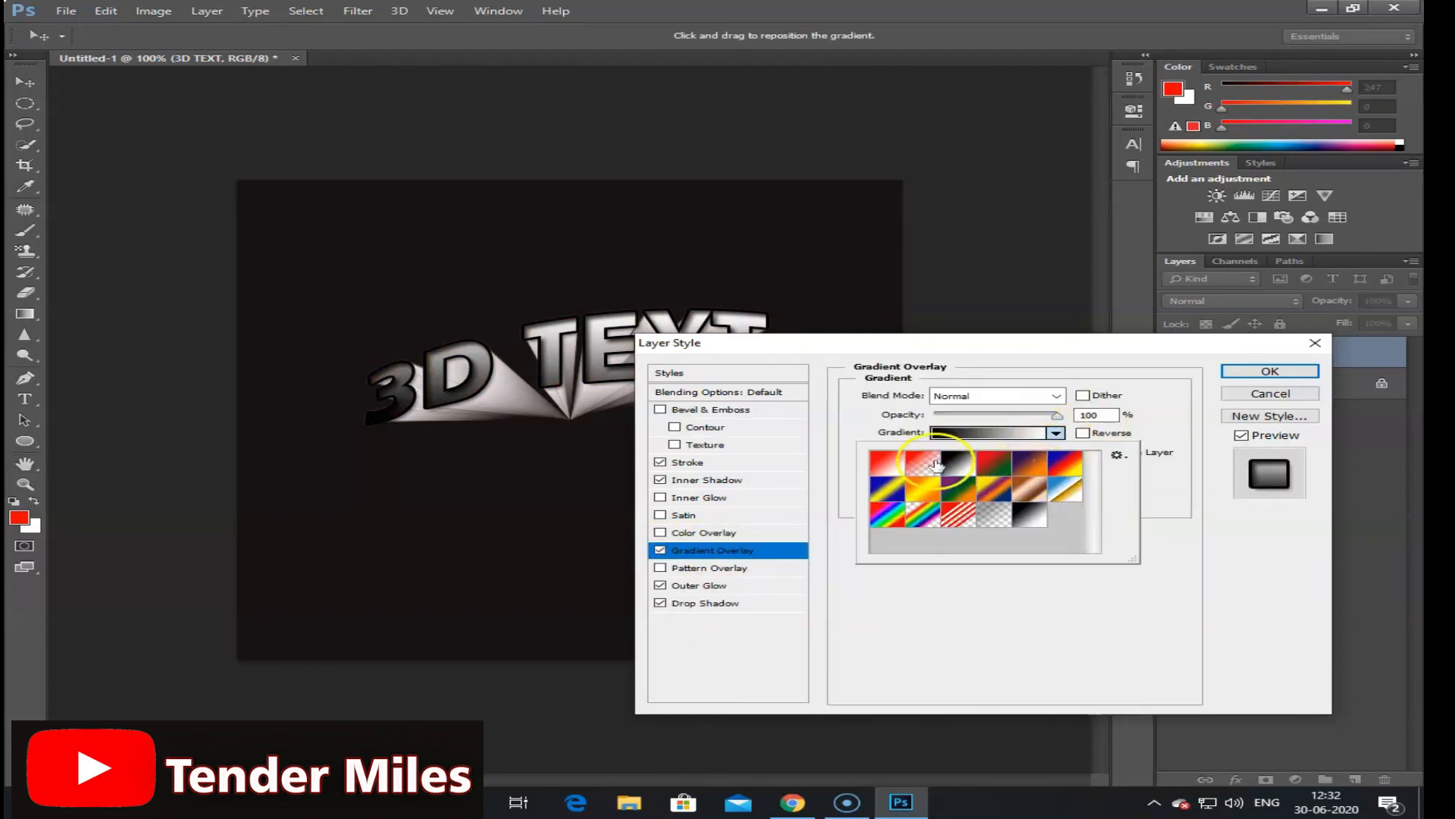
click(900, 464)
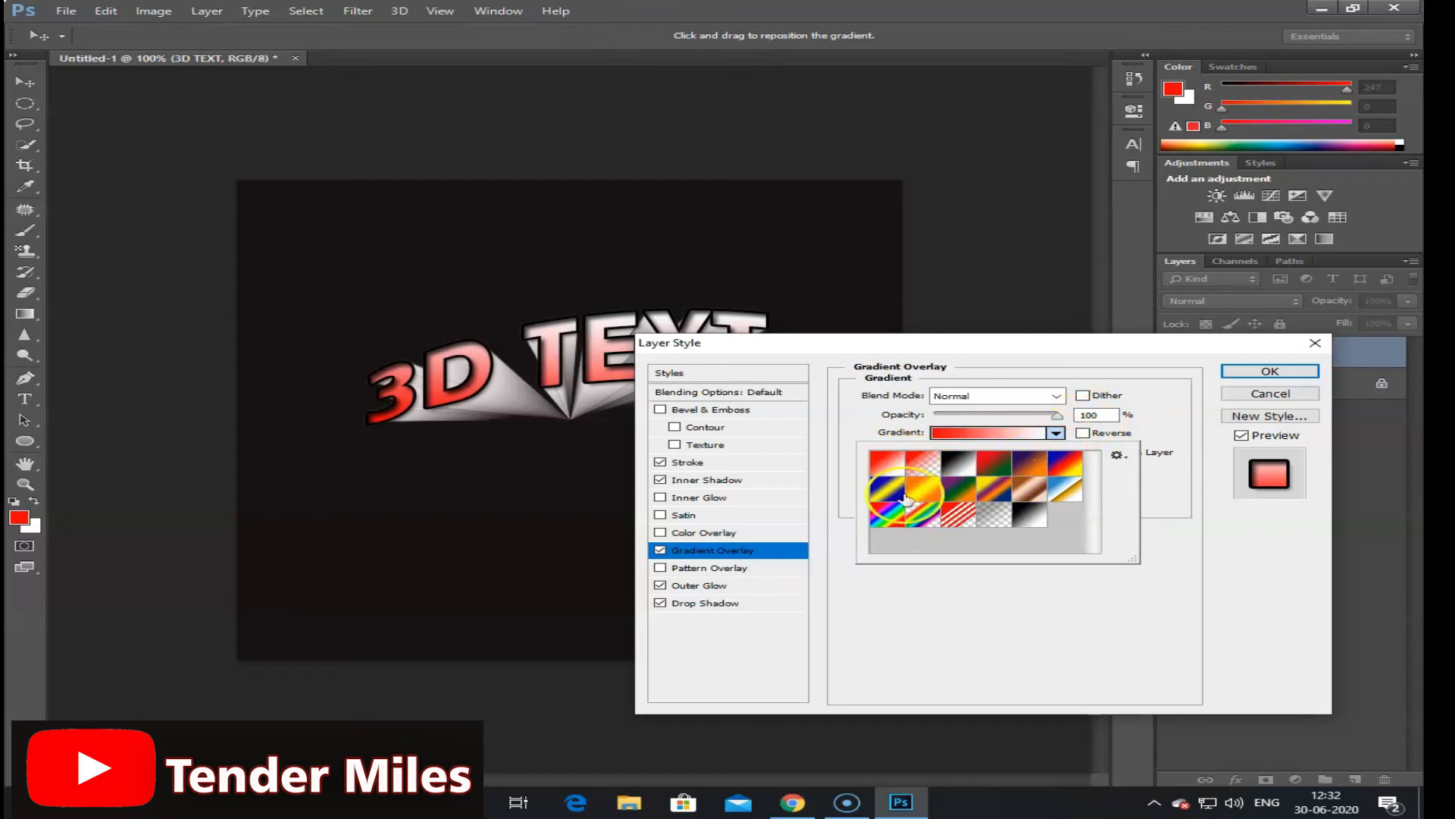
click(886, 497)
click(923, 489)
click(952, 492)
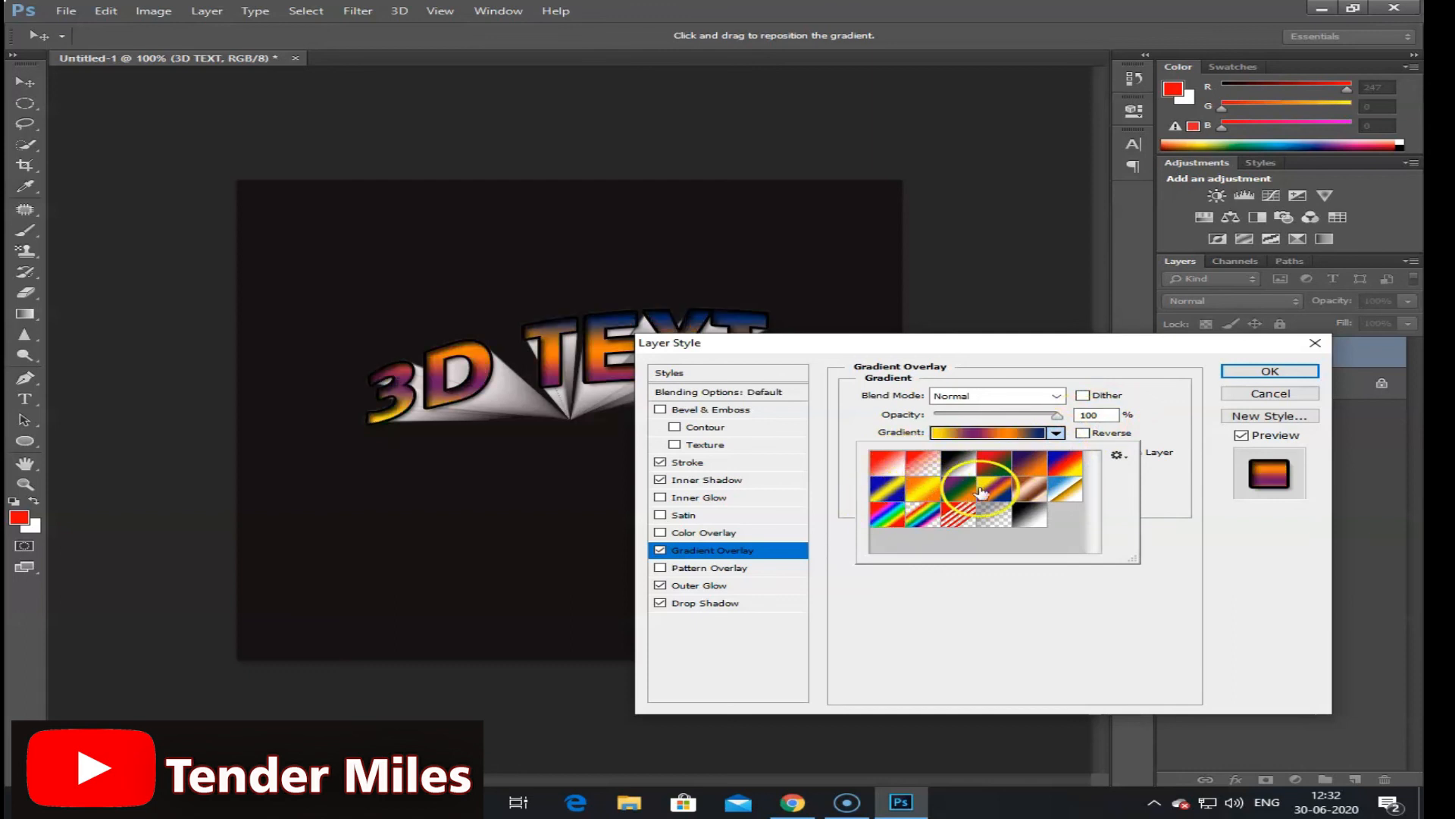
click(921, 490)
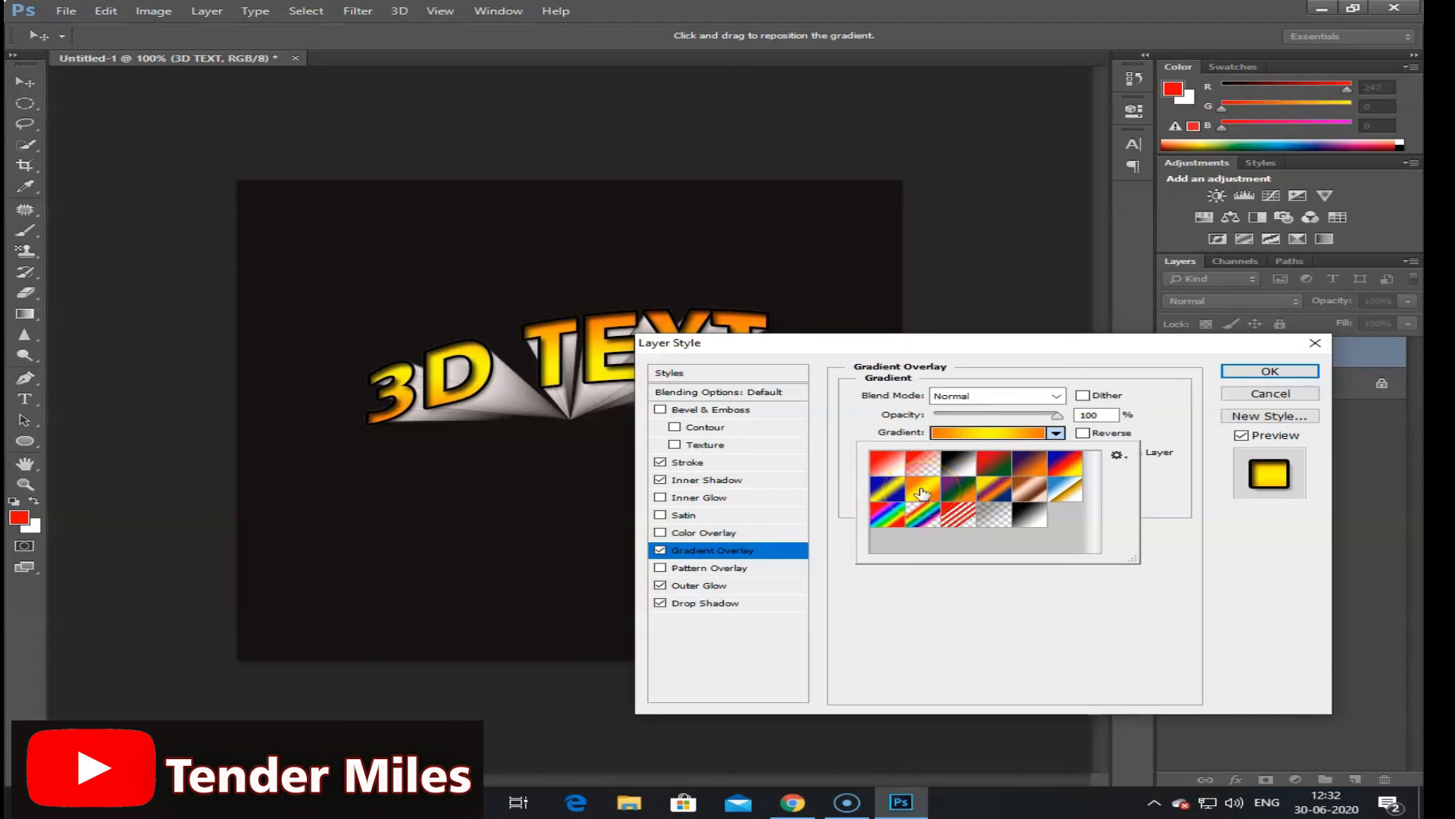
Step: Turn off the Inner Shadow effect on the 3D TEXT layer and apply the layer style
click(662, 481)
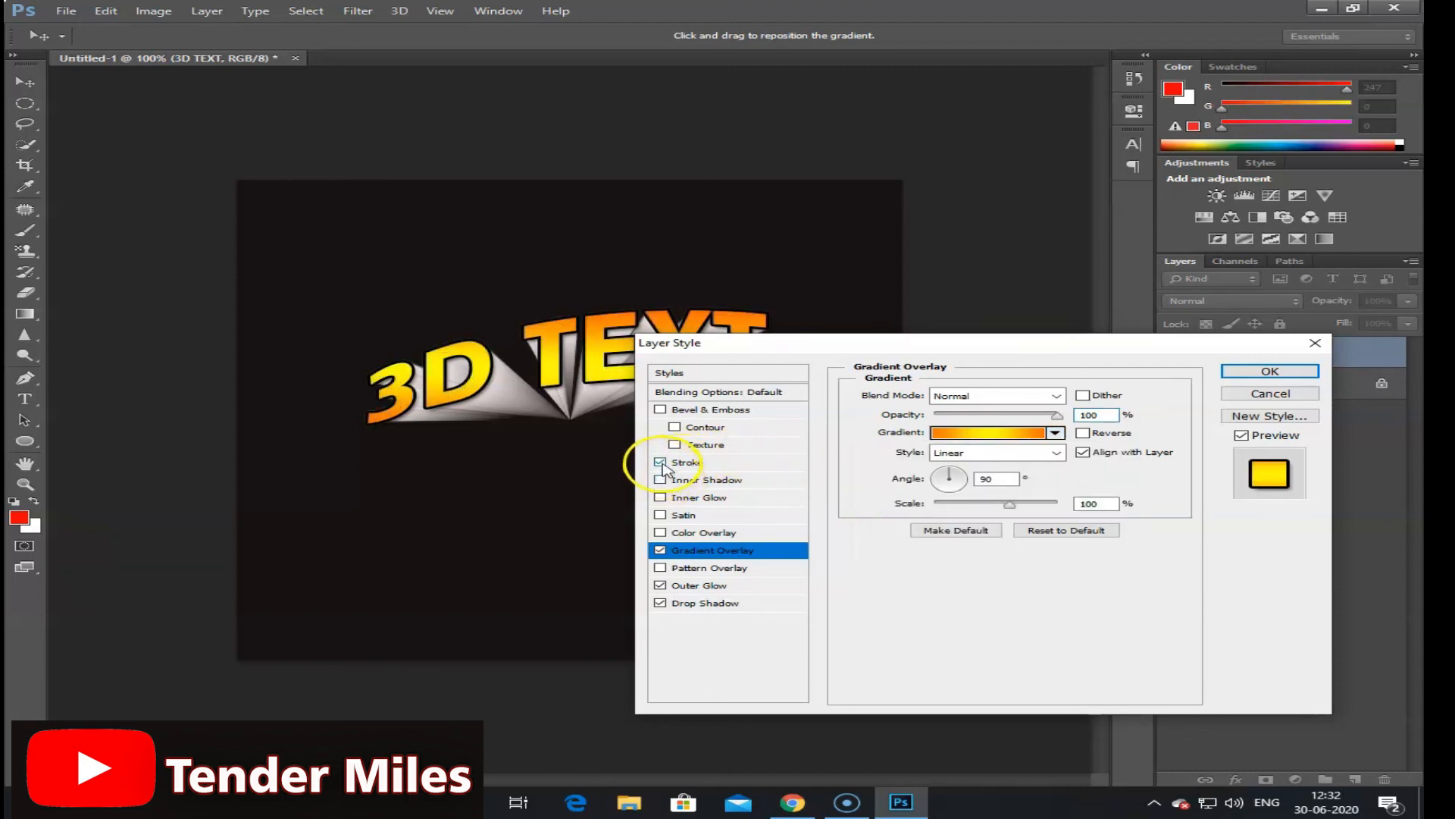
click(1270, 373)
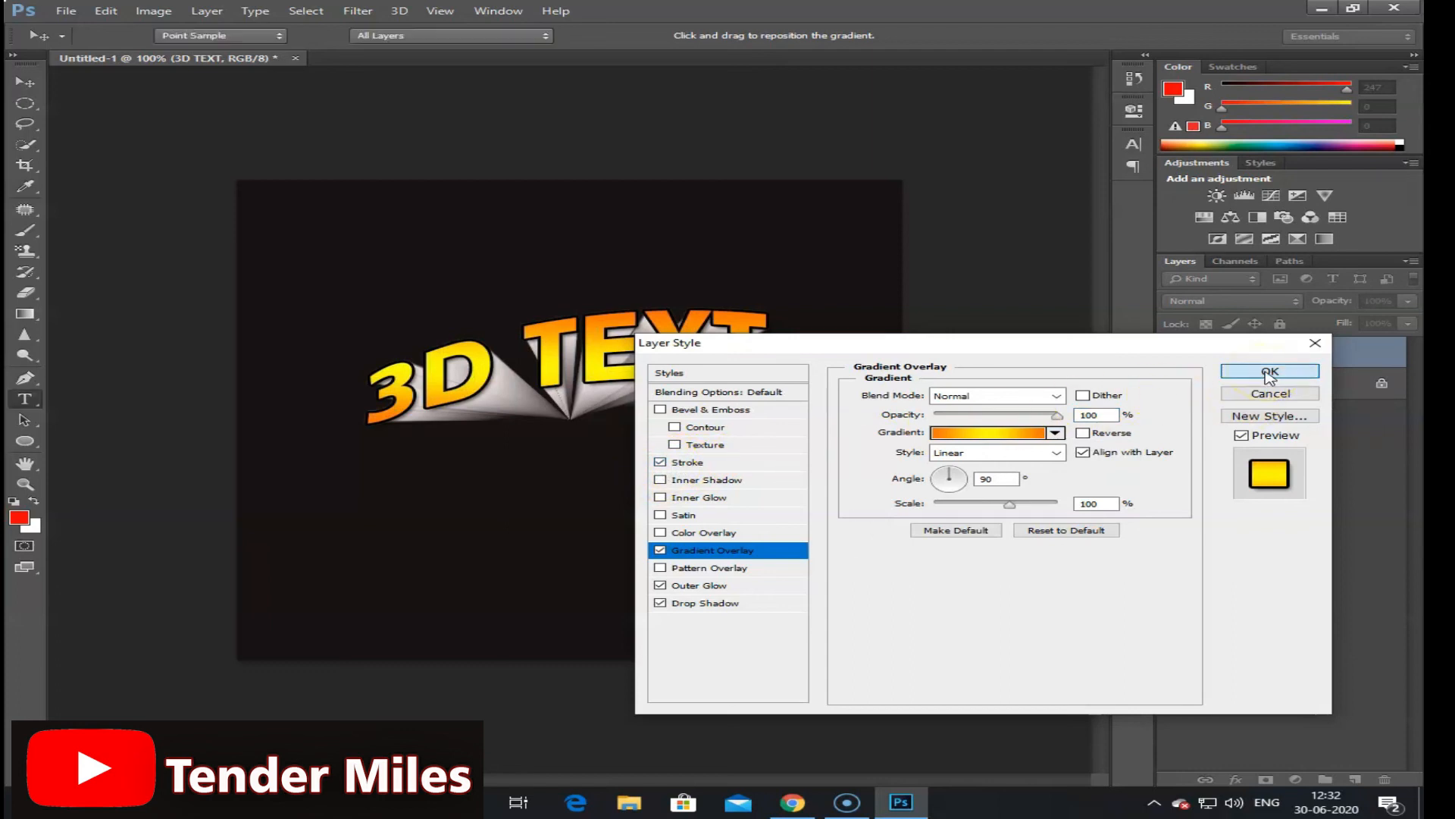